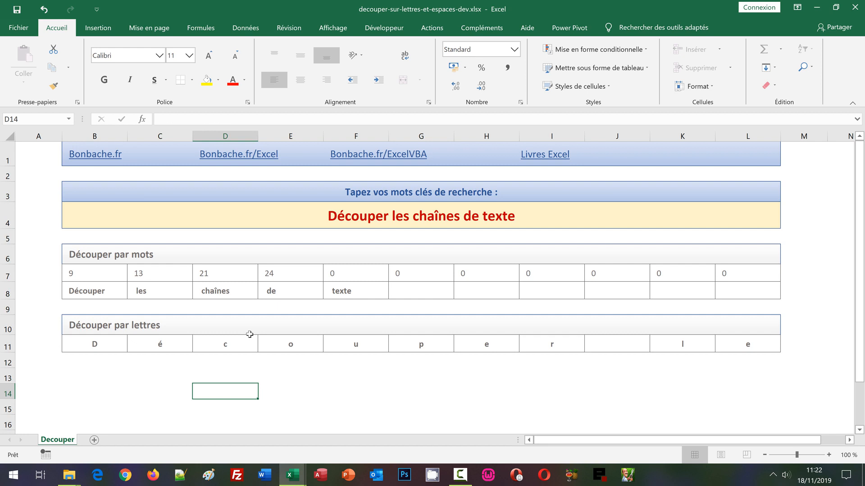
Examine the search phrase in B4 and the word-splitting and letter-splitting formulas in rows 8 and 11
click(235, 362)
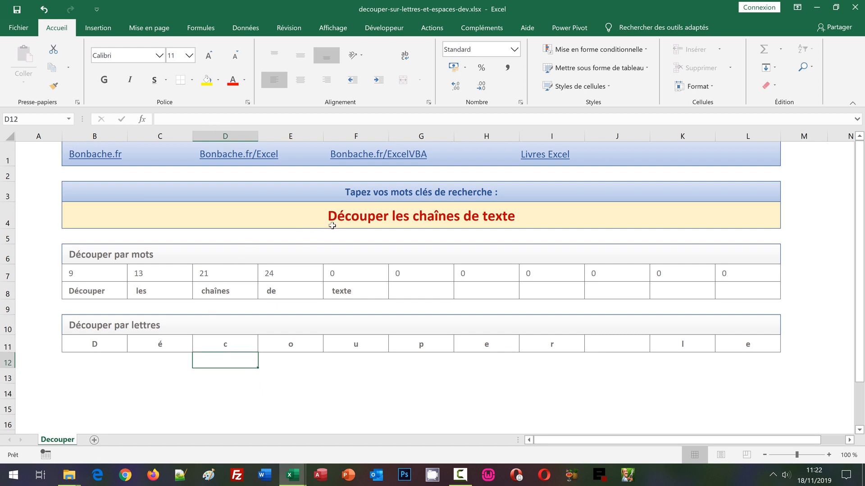
click(346, 219)
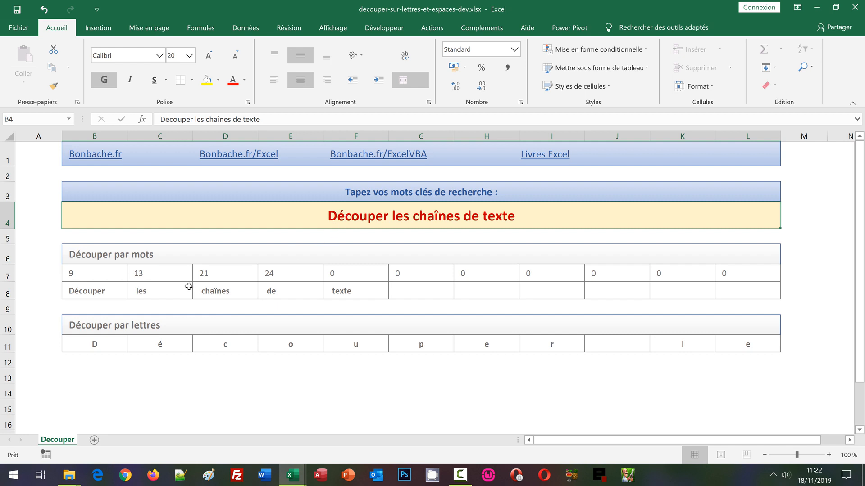
click(103, 294)
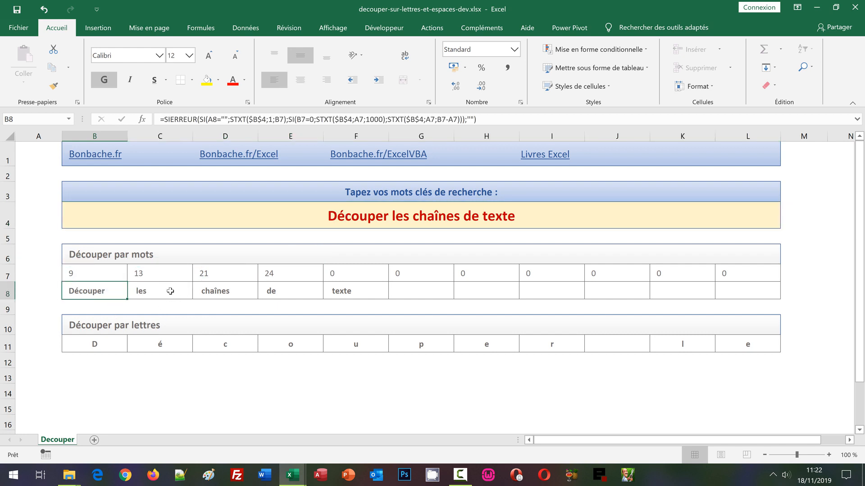
click(170, 291)
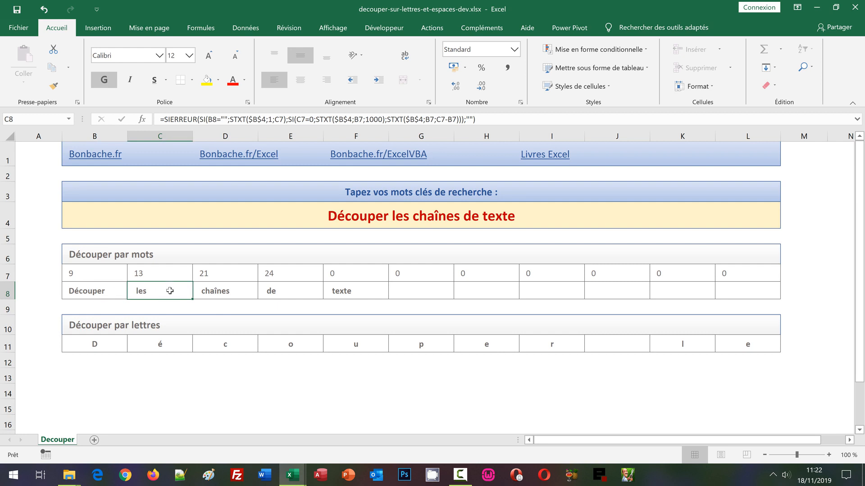
click(110, 347)
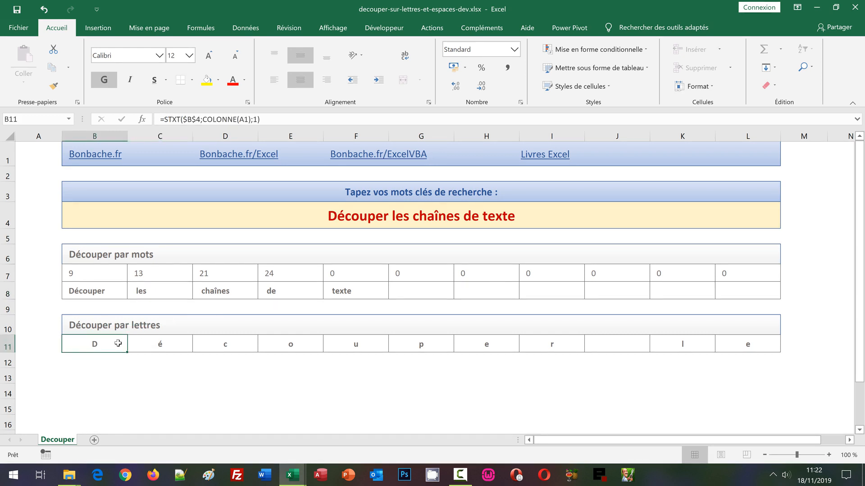
click(149, 343)
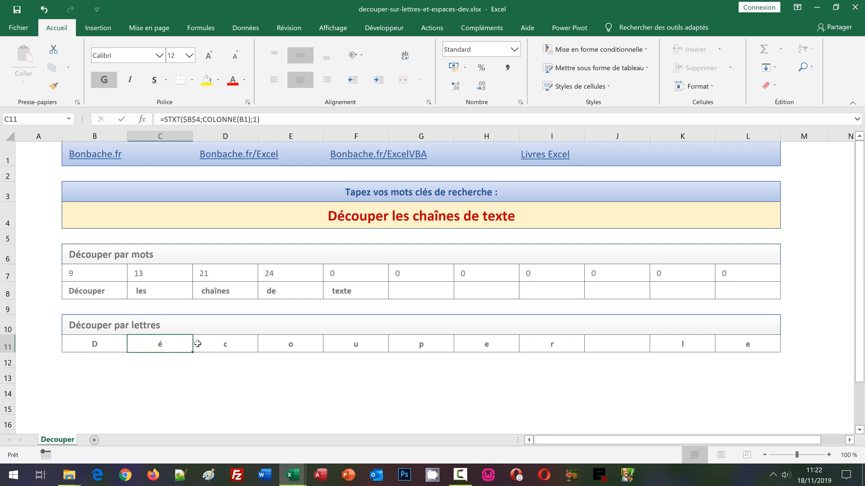
Replace the search phrase in cell B4 with "Bonjour et bienvenue"
click(359, 223)
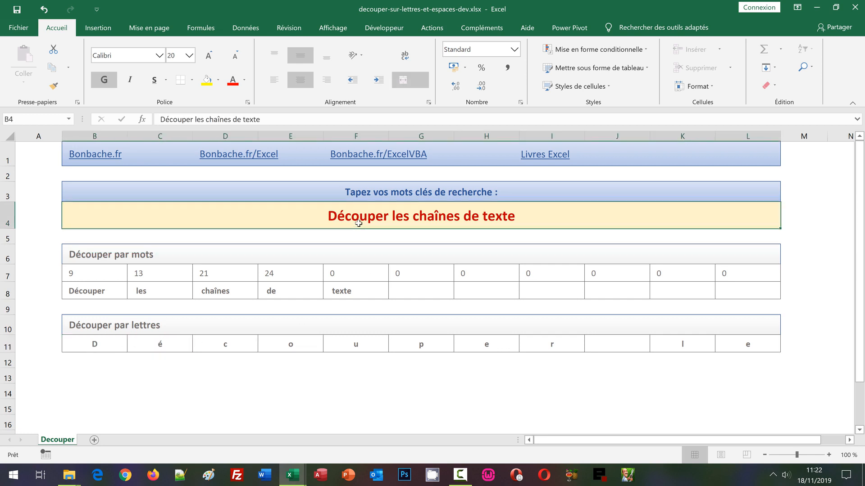
text(Bonjour et )
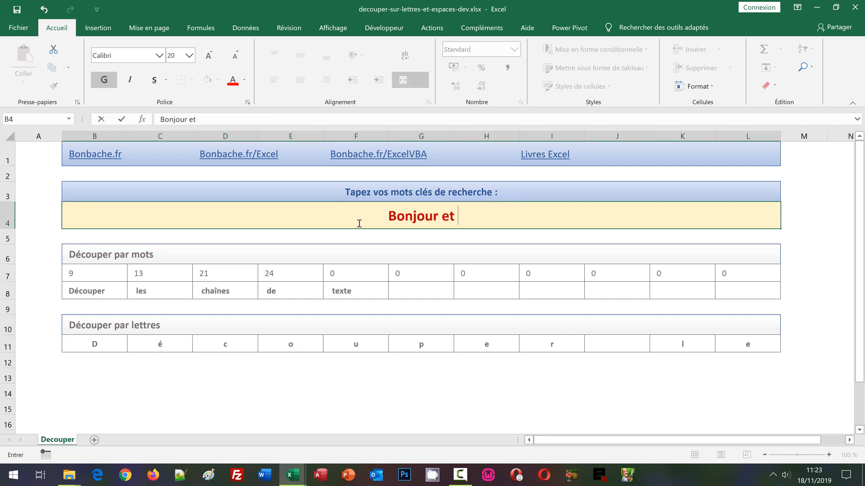
text(bienvenue)
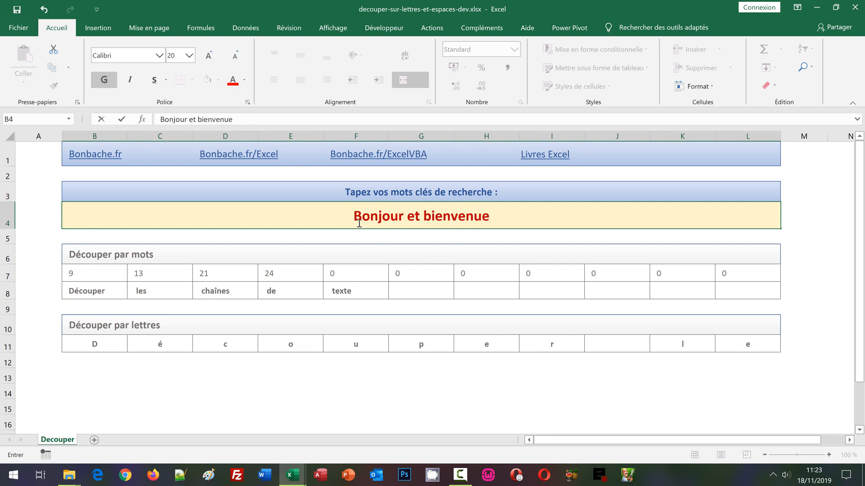
key(Return)
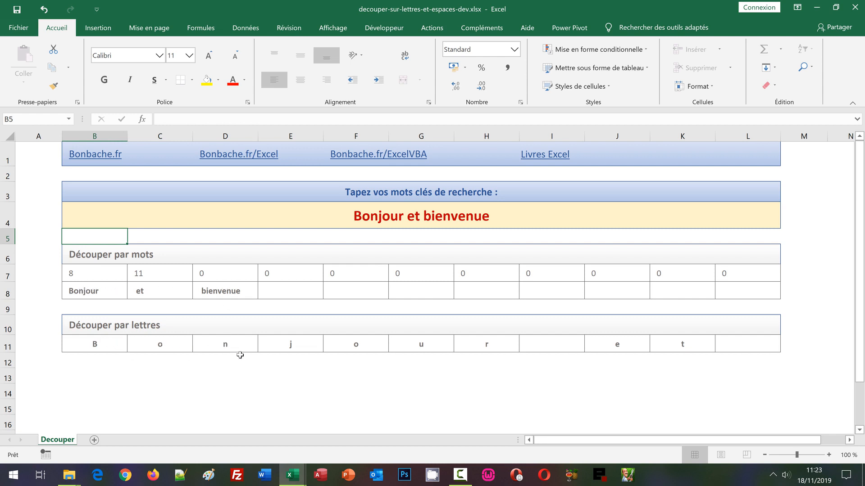
click(222, 388)
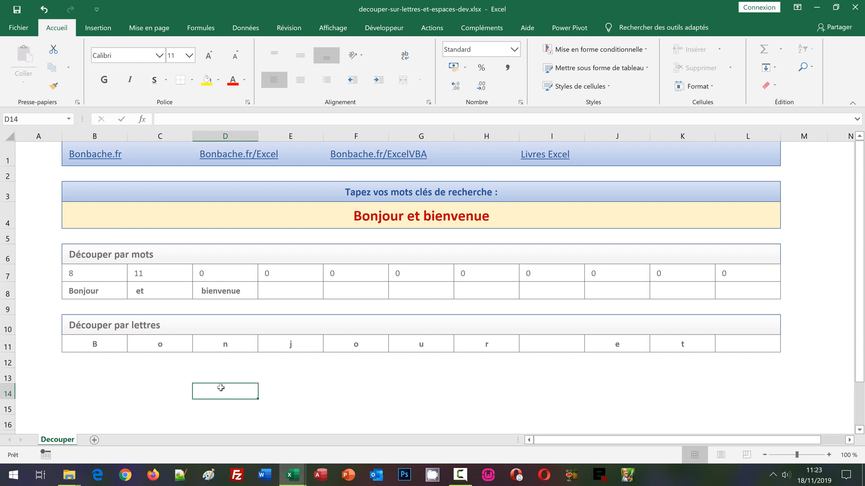
Switch to the workbook decouper-sur-lettres-et-espaces.xlsx and look over its phrase cell B4 and the empty word-splitting cells B7 and B8
mouse_move(293, 478)
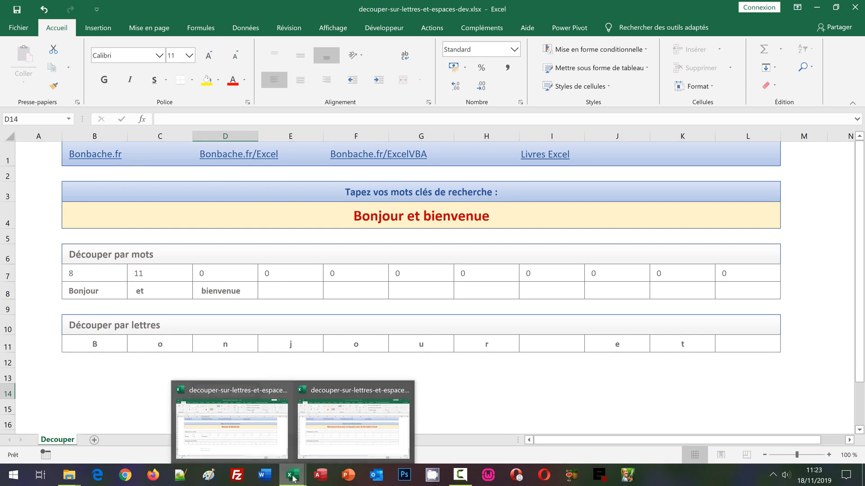
click(331, 432)
click(276, 378)
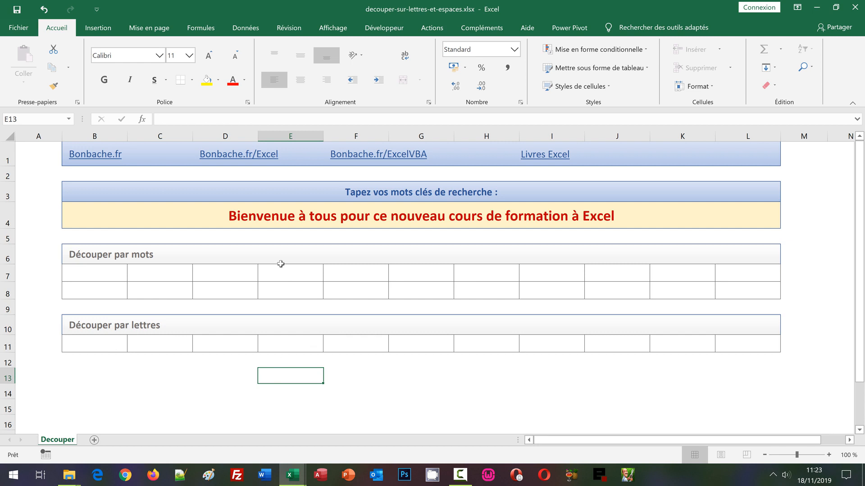
click(291, 217)
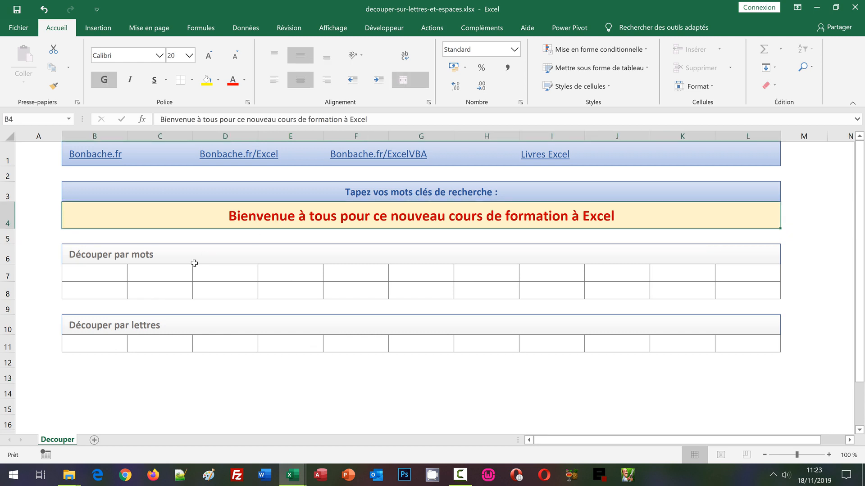
click(98, 276)
drag(98, 276, 98, 287)
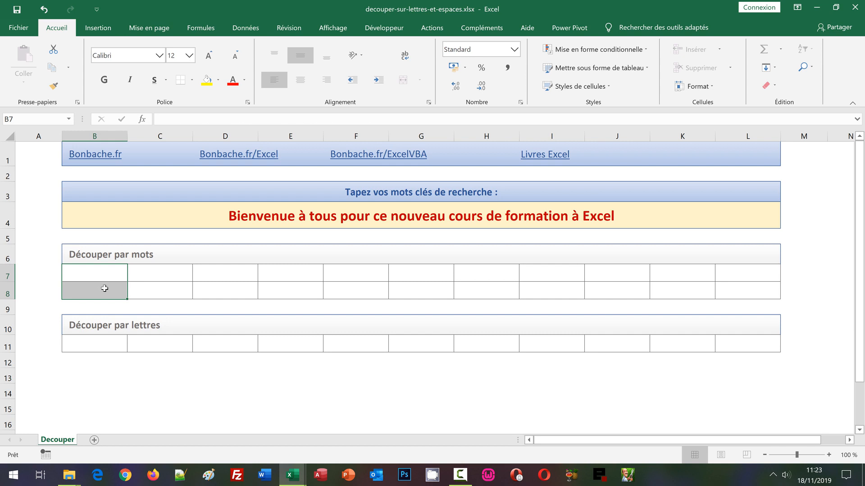
click(106, 273)
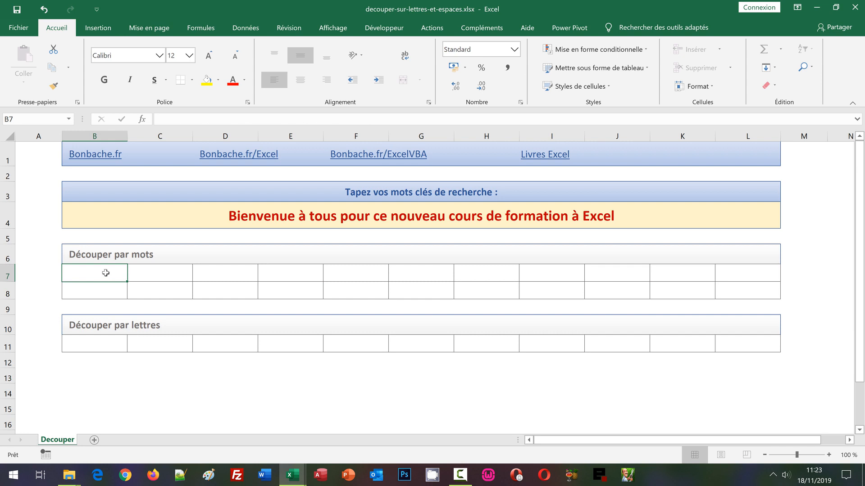
click(110, 289)
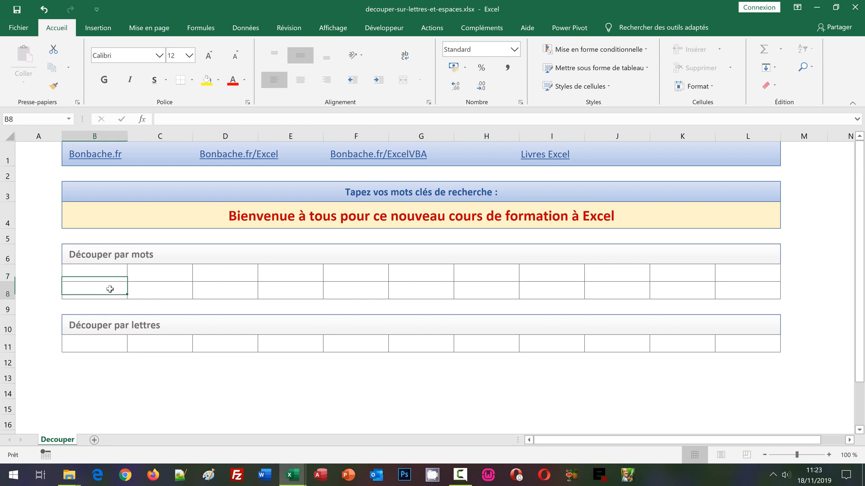
Begin an STXT formula in cell B11 with the phrase cell as its text argument, using the absolute reference $B$4
click(103, 346)
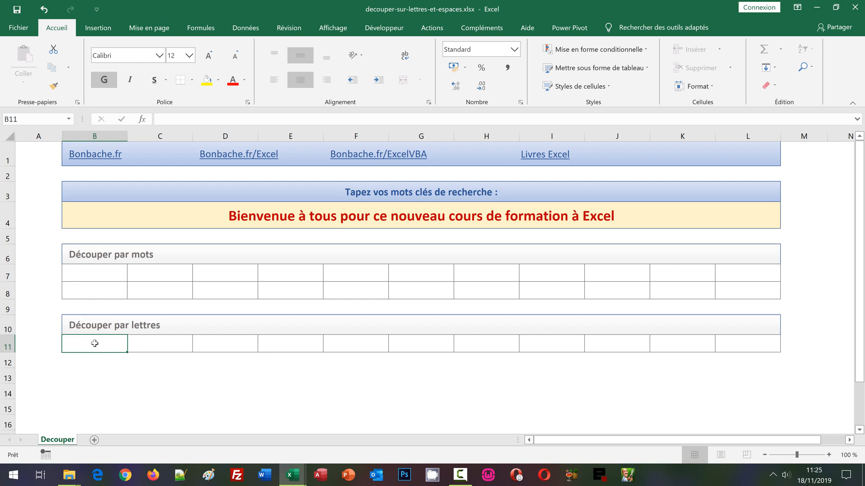
text(=)
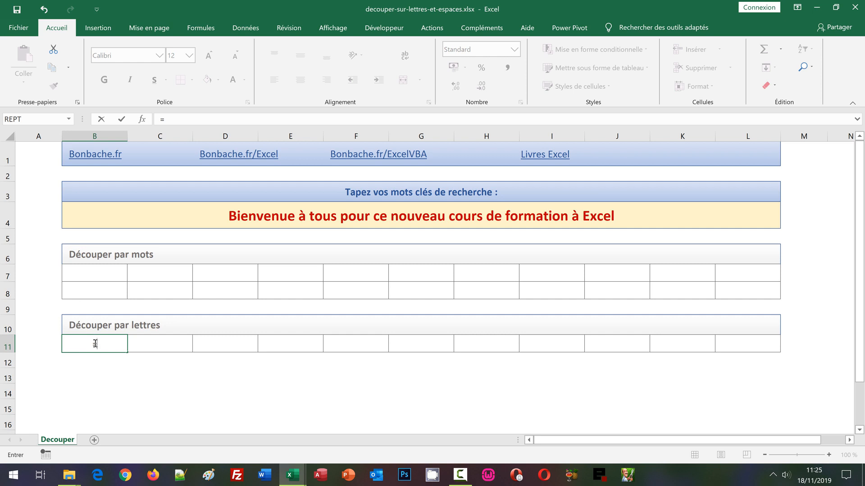
text(Stxt()
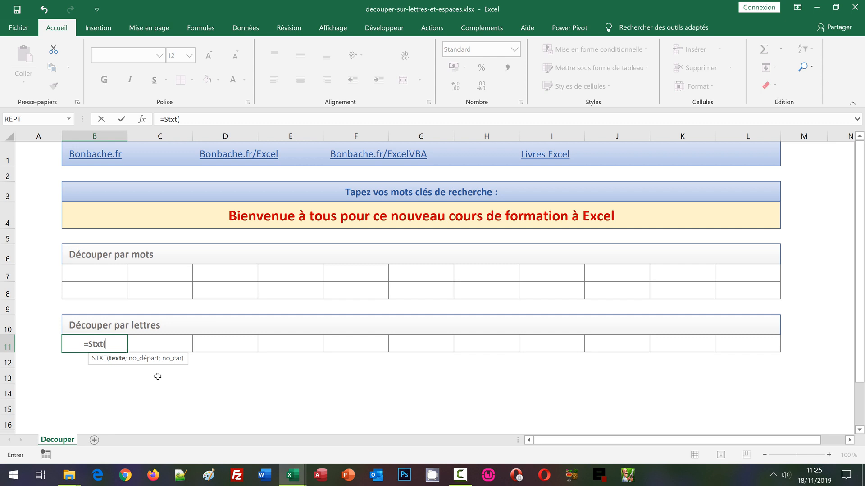
click(302, 219)
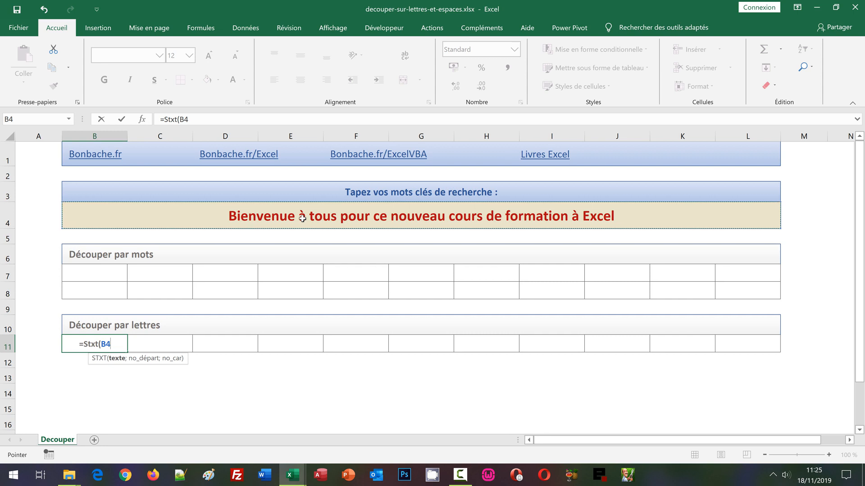
key(F4)
text(;)
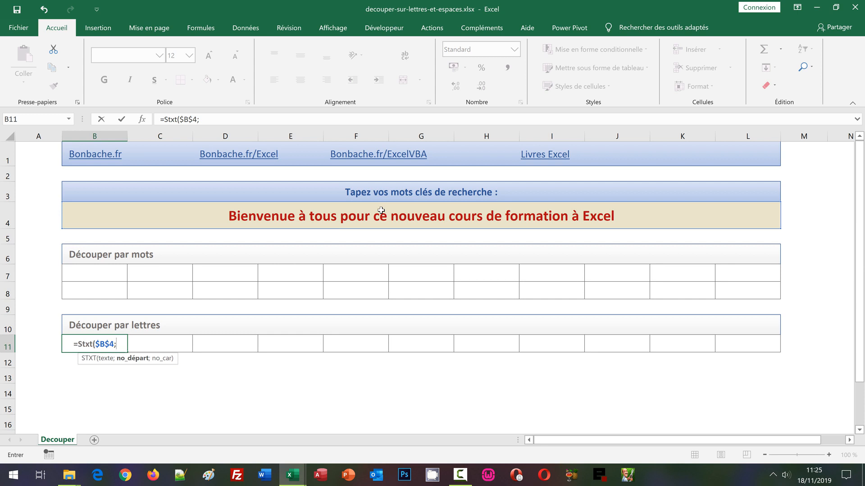
Complete the B11 formula with COLONNE(A1) as start position and 1 as character count, and copy it across to L11
text(Colon)
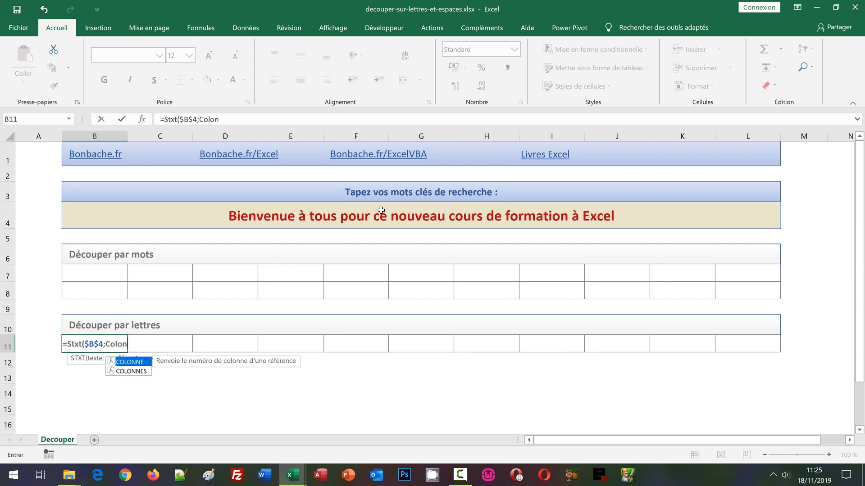
text(ne()
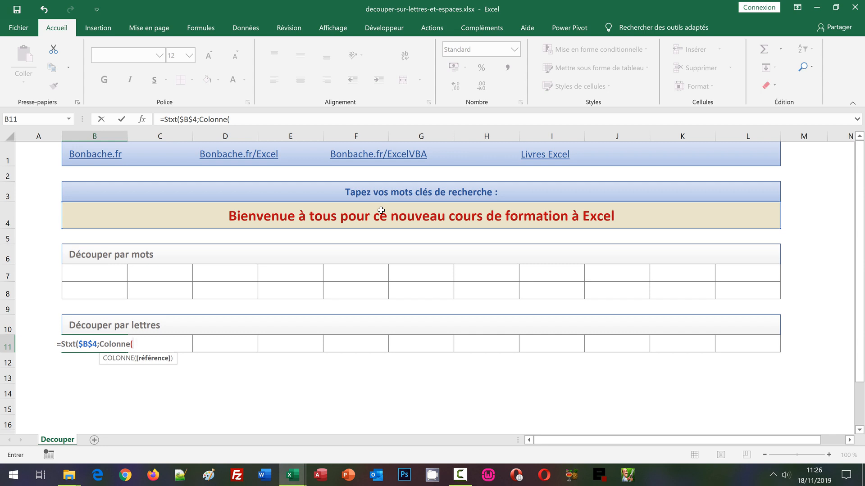
click(24, 151)
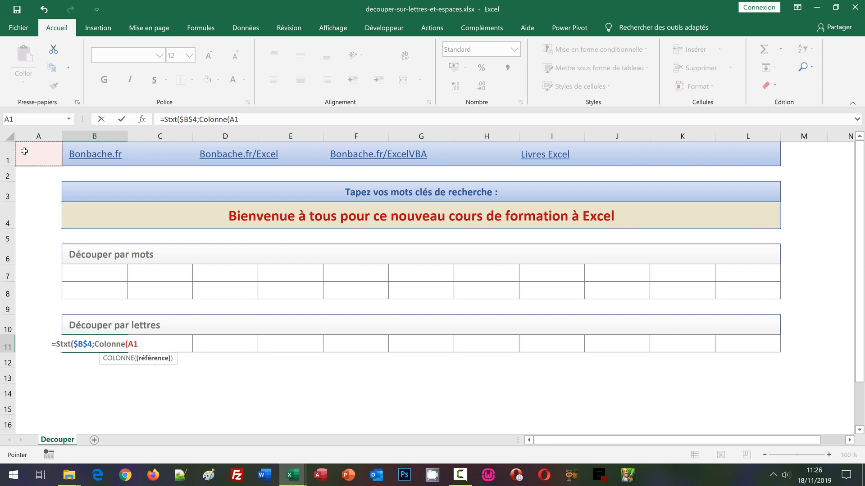
text())
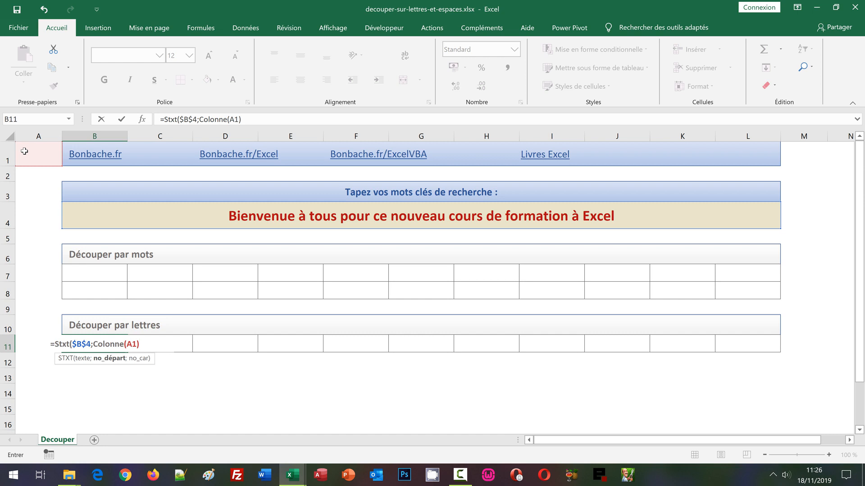
text(;)
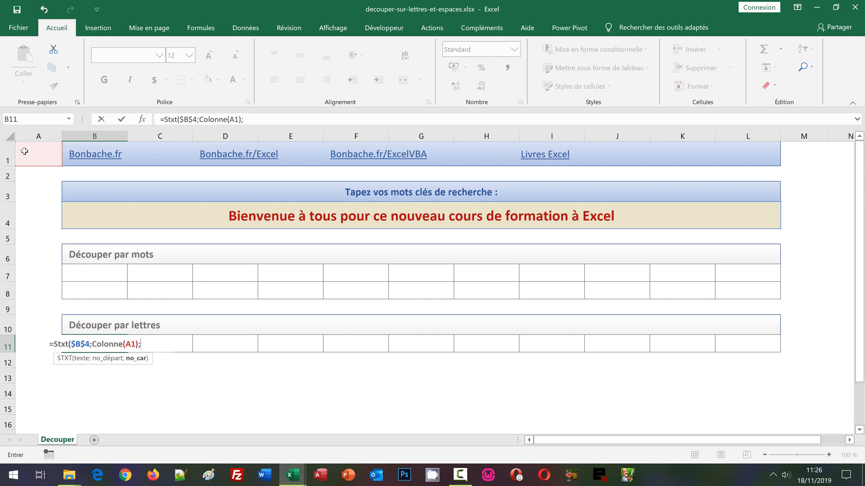
text(1)
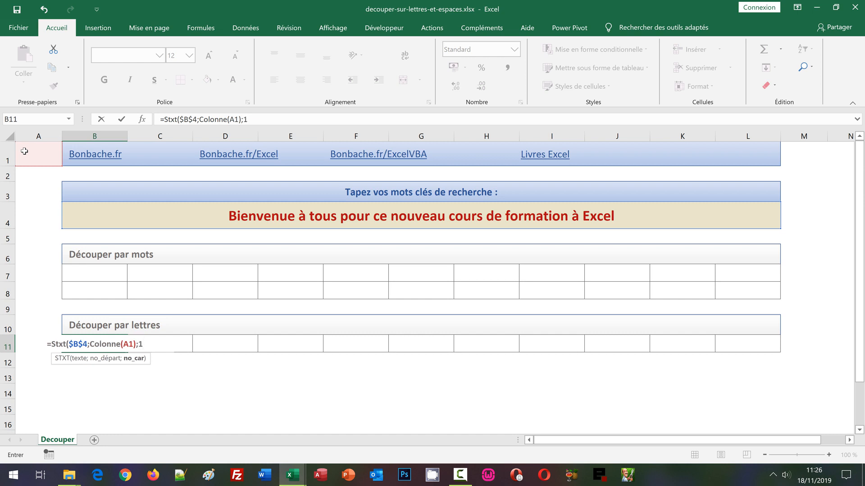
text())
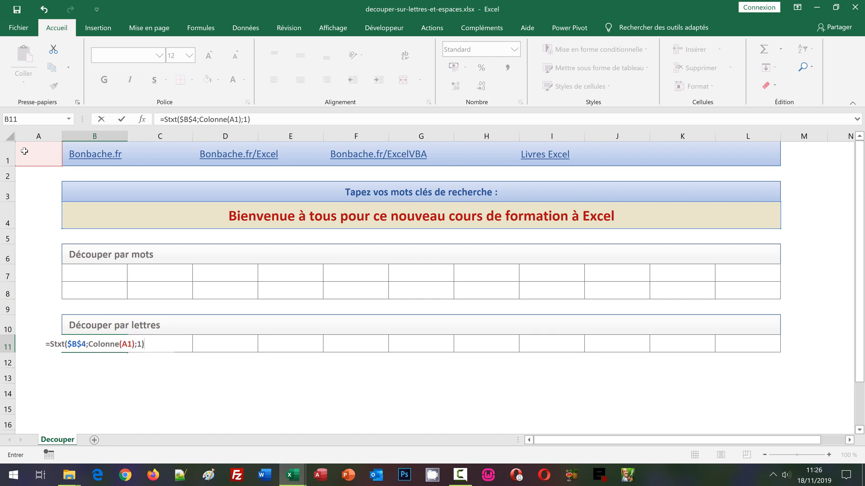
key(ctrl+Return)
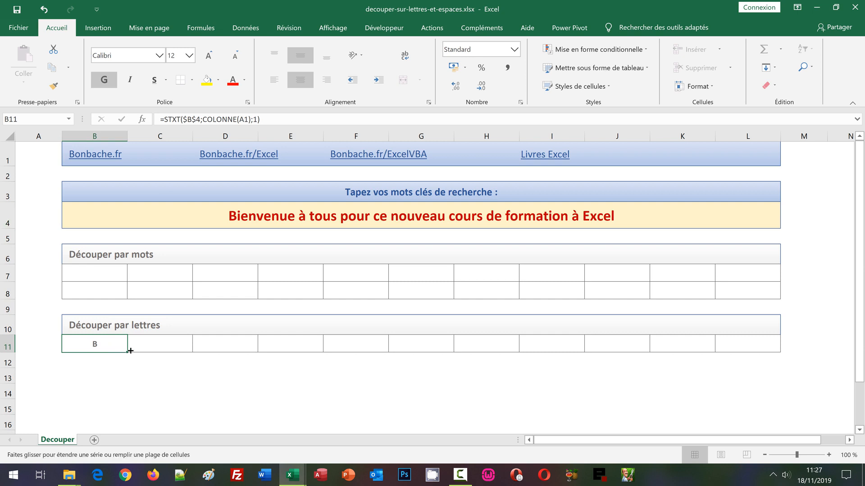
drag(130, 351, 761, 342)
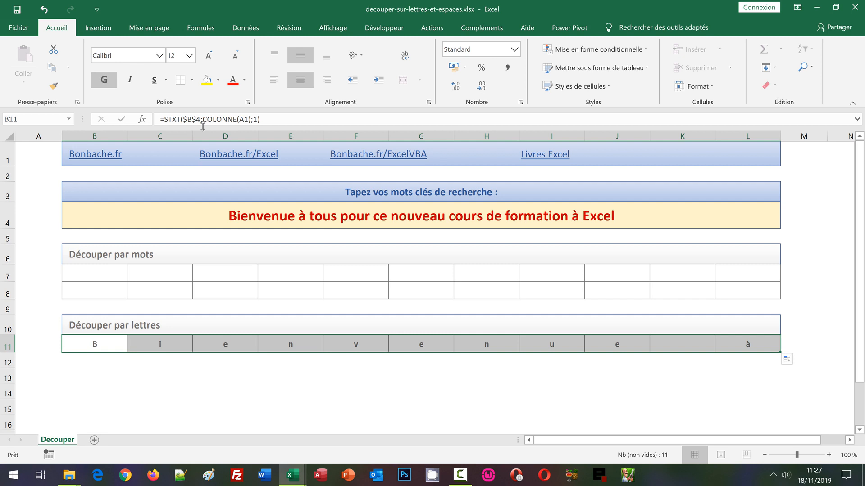
Begin a Si formula in cell B7 whose logical test checks whether cell A7 is empty, A7=""
click(108, 292)
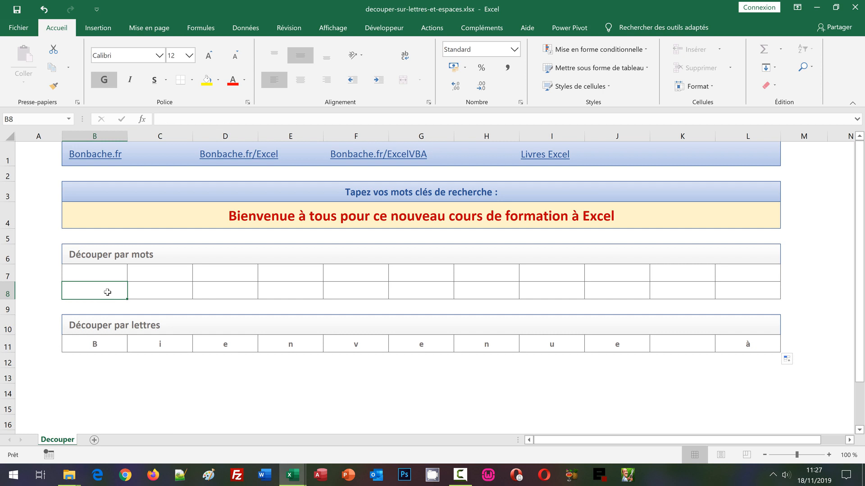
key(Up)
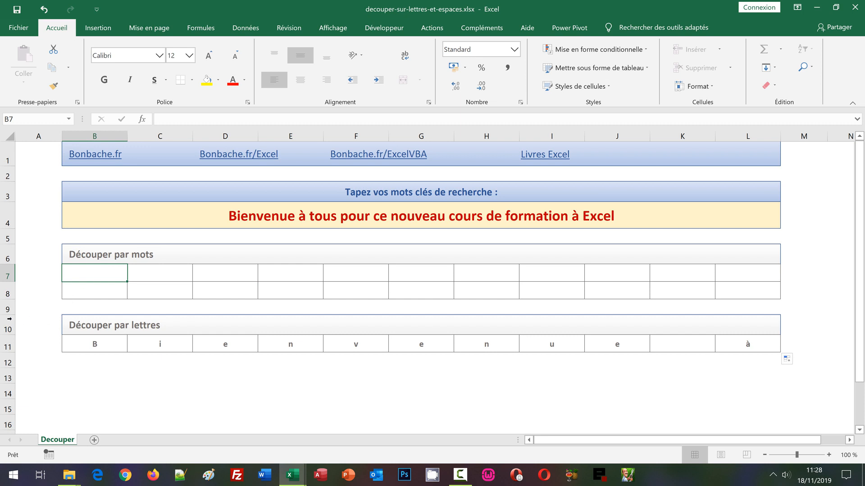
click(108, 292)
click(94, 271)
text(=)
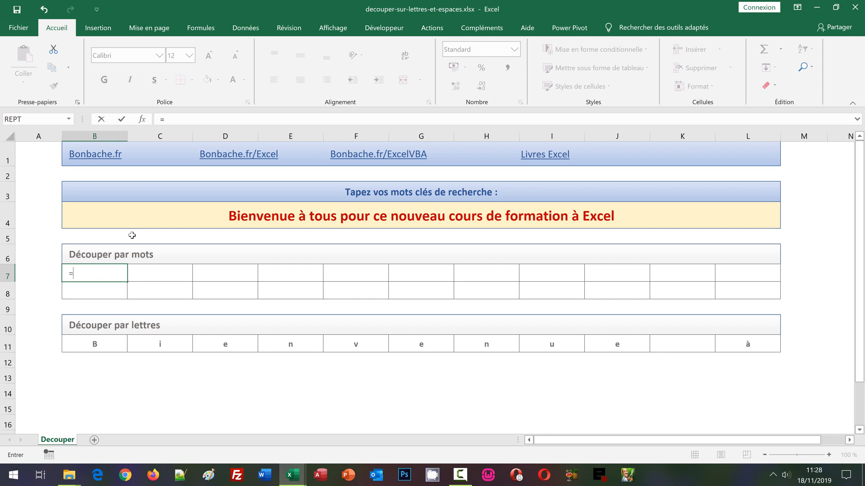
text(Si()
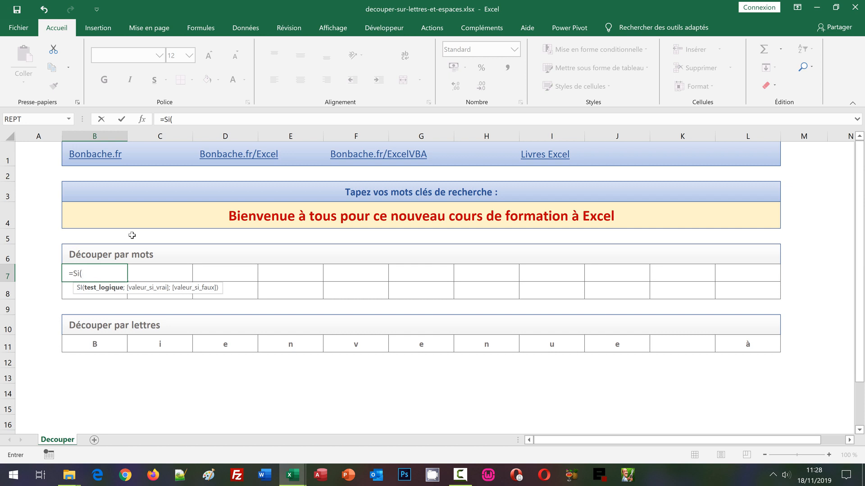
click(49, 270)
click(50, 270)
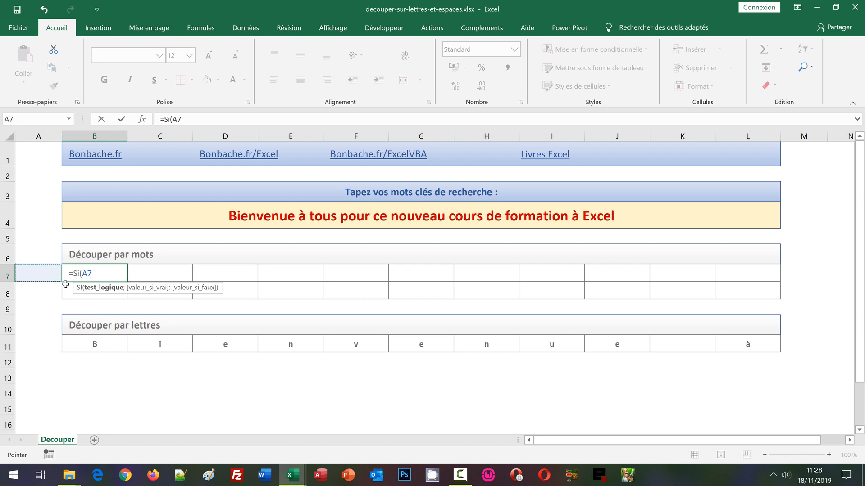
text(="")
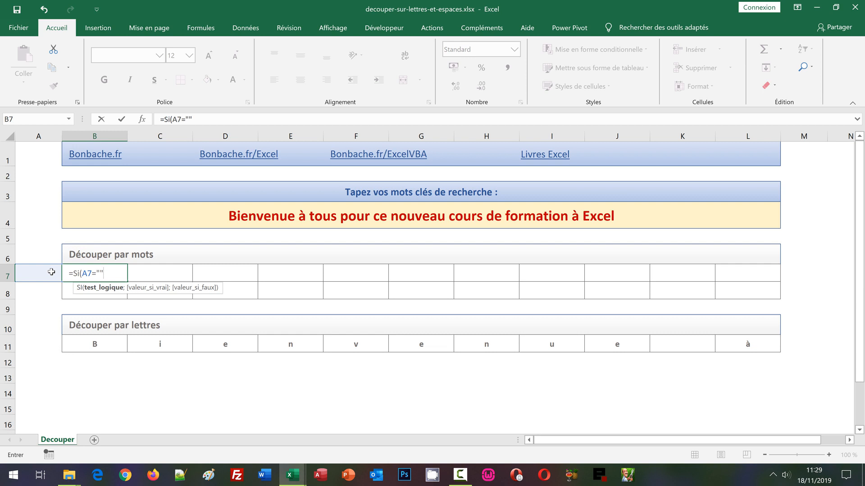
text(;)
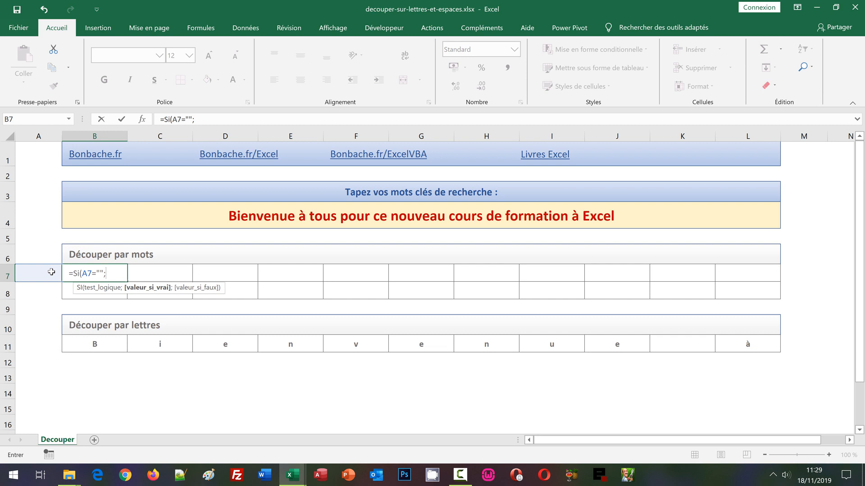
Add Cherche(" ";$B$4;1) as the B7 formula's value if true, locating the first space in the phrase from position 1
text(Cherche()
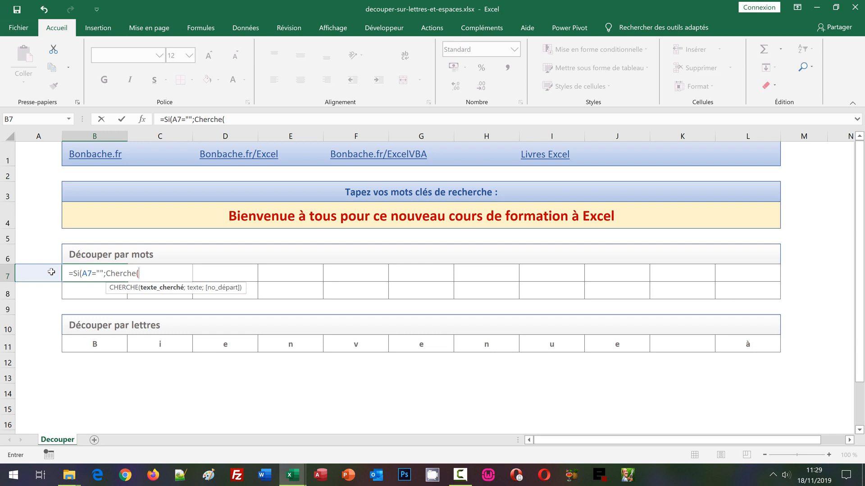
text(" ";)
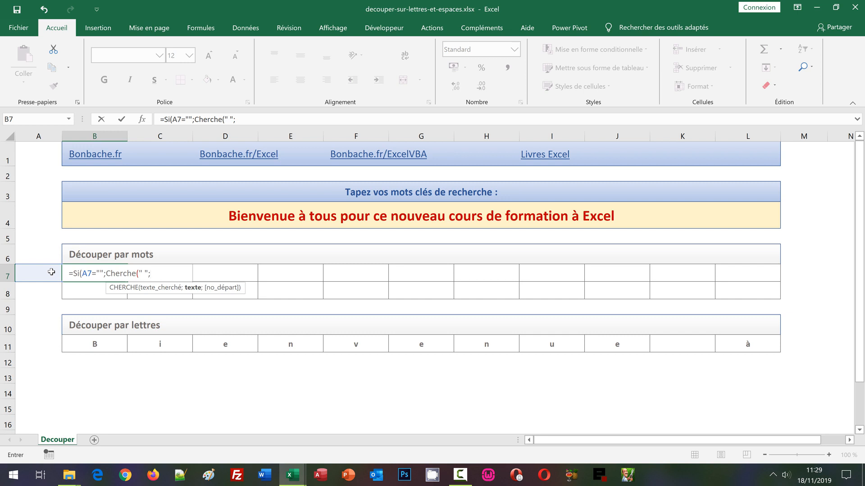
click(319, 215)
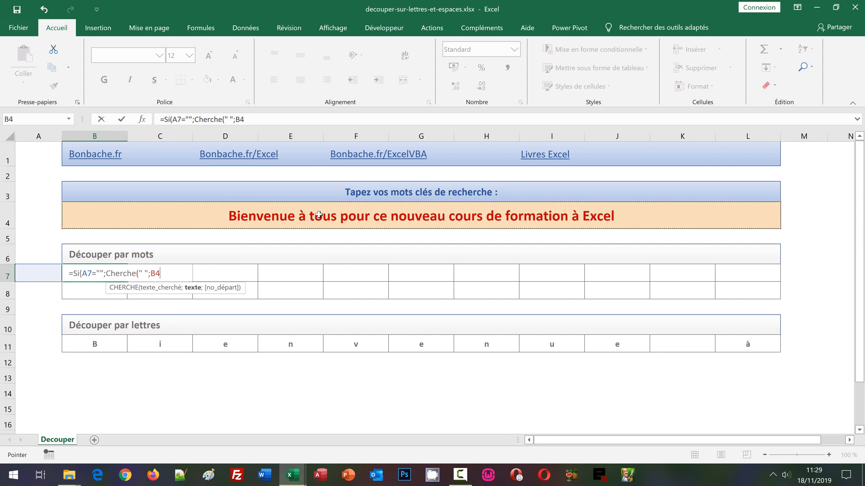
key(F4)
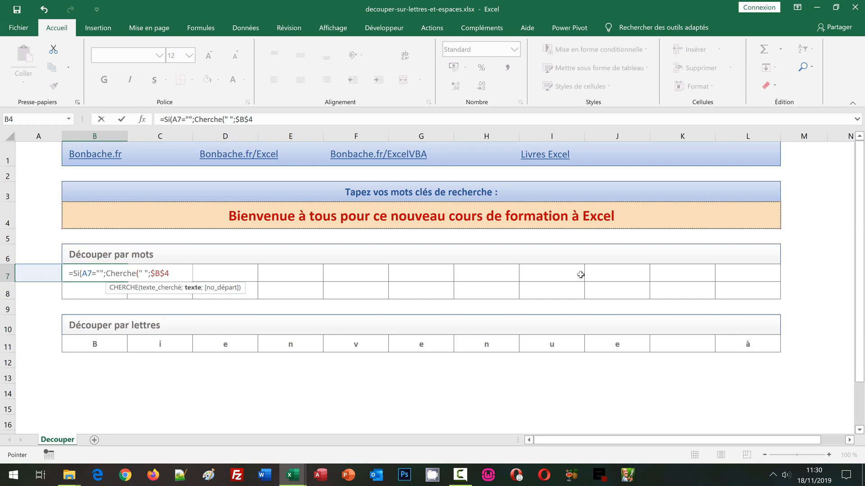
text(;)
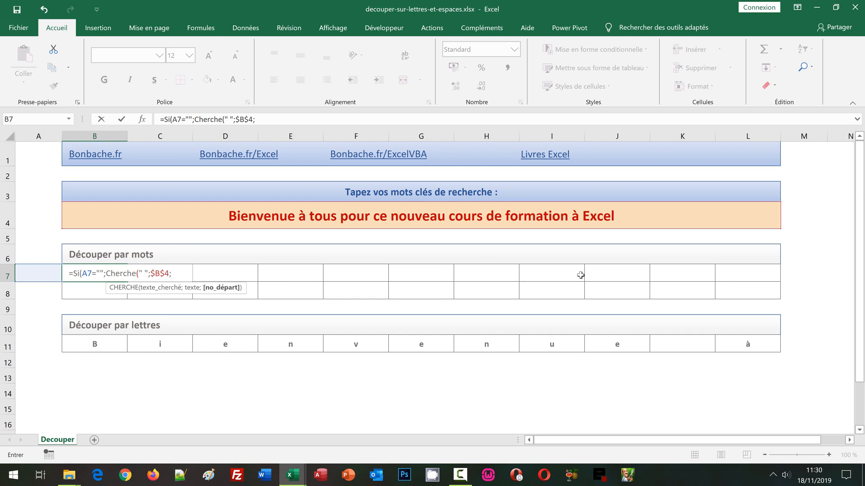
text(1))
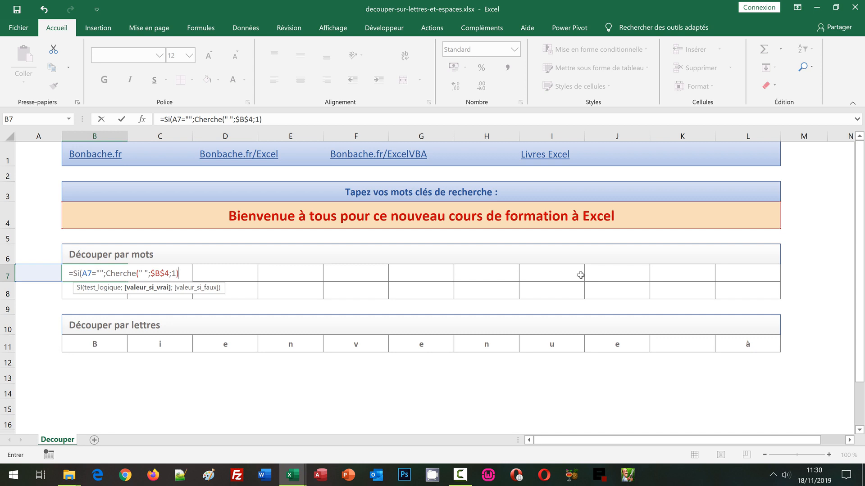
text(;)
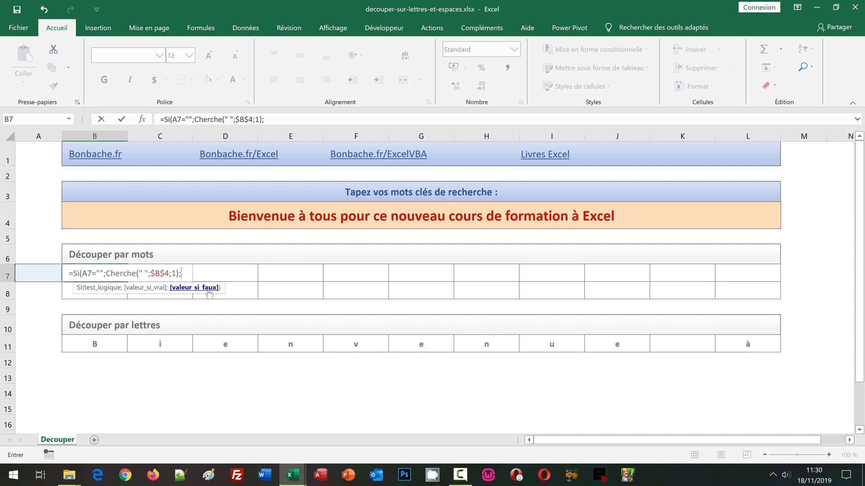
Start a nested Si as the value if false, opening its logical test with Et and EstNum
text(Si()
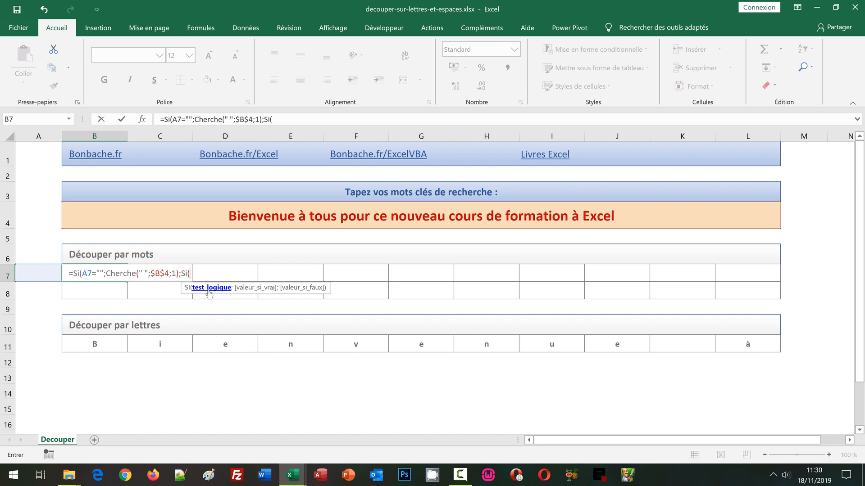
text(Et()
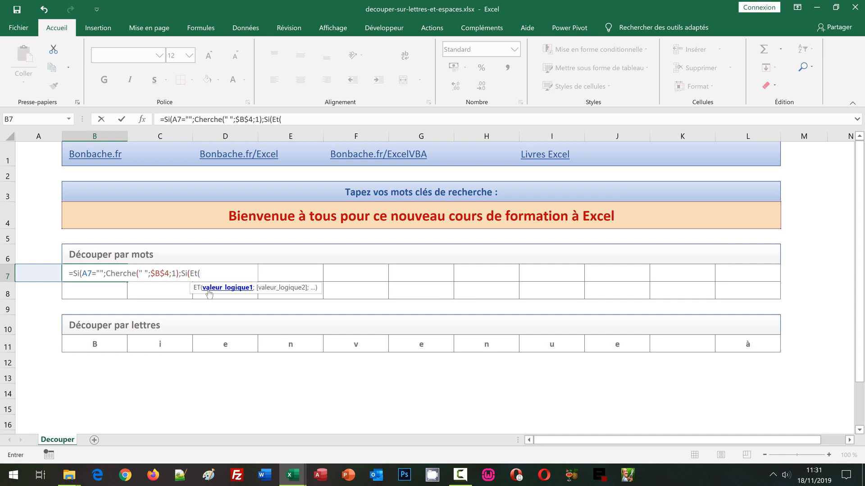
text(Est)
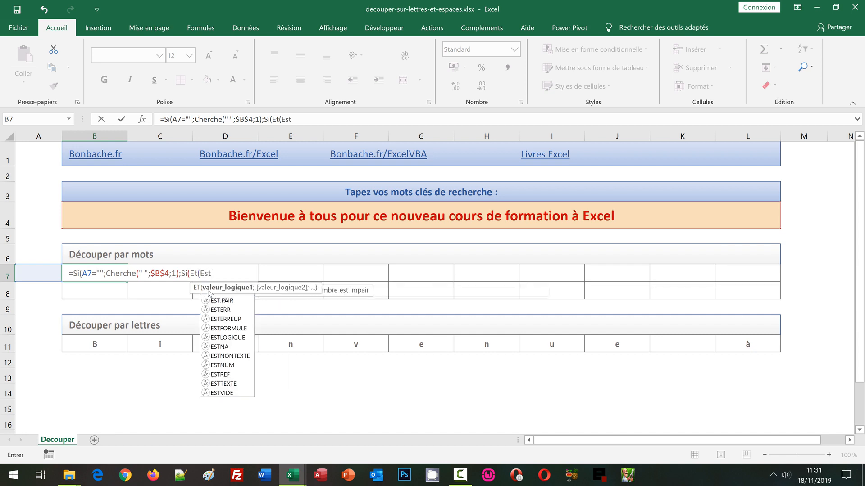
text(Num)
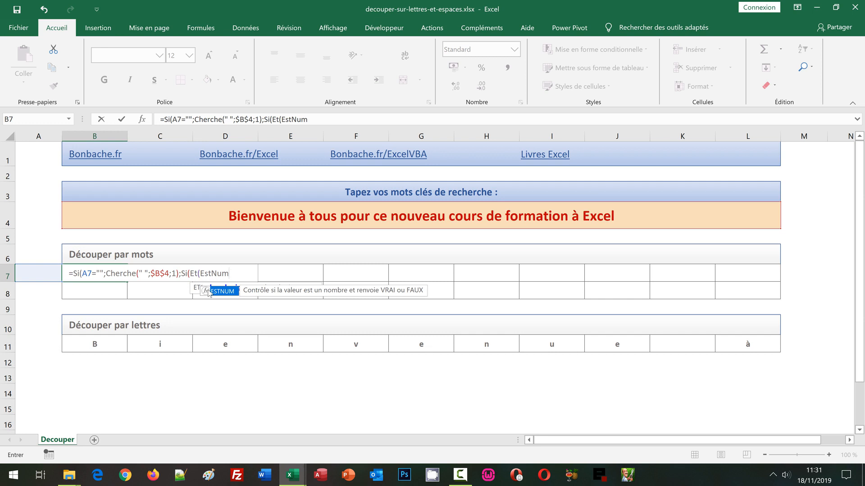
text(()
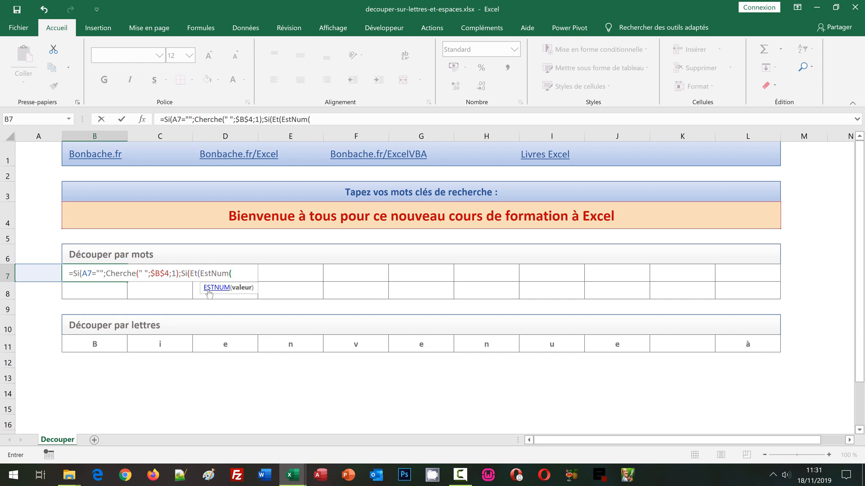
Fill the EstNum check with Cherche(" ";$B$4;A7+1) to search for the next space, and close both functions
text(Ch)
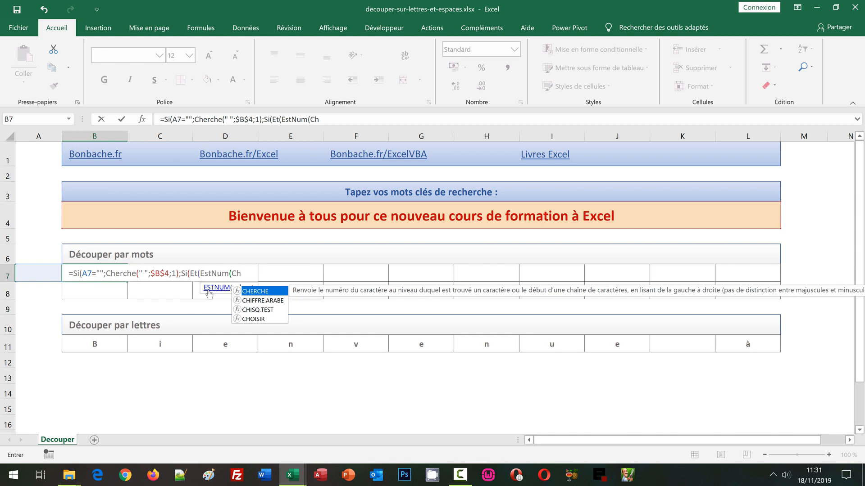
text(erche)
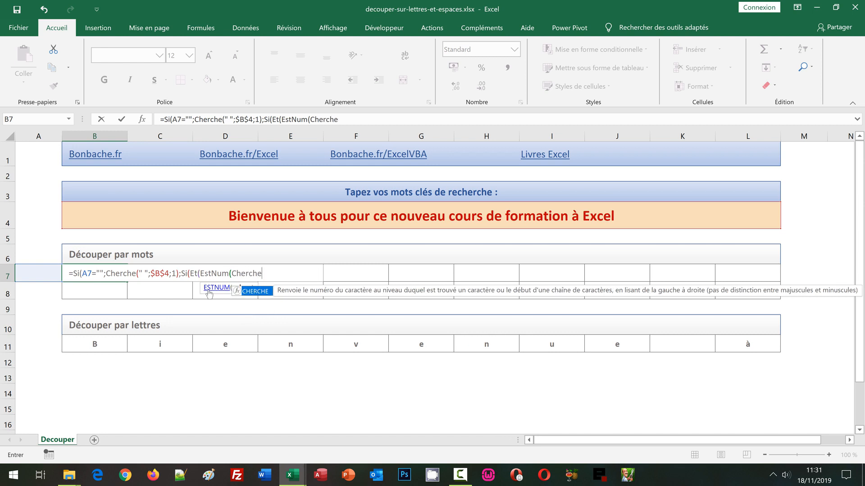
text(()
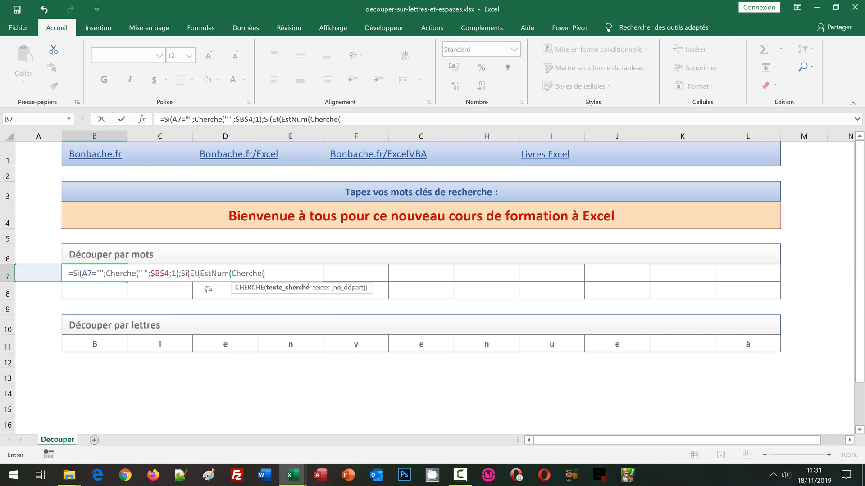
text(" ";)
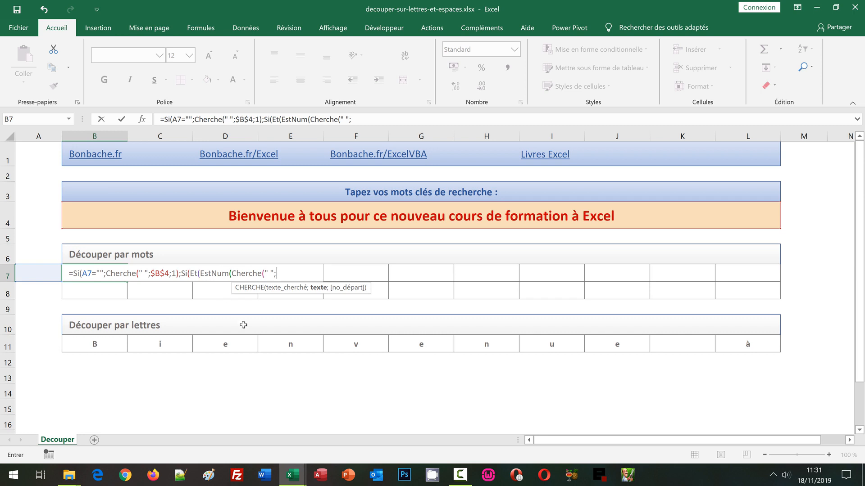
click(334, 213)
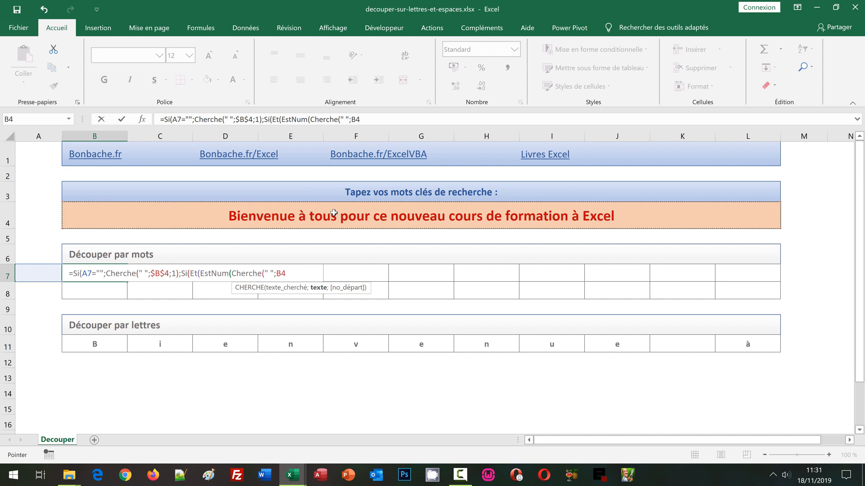
key(F4)
text(;)
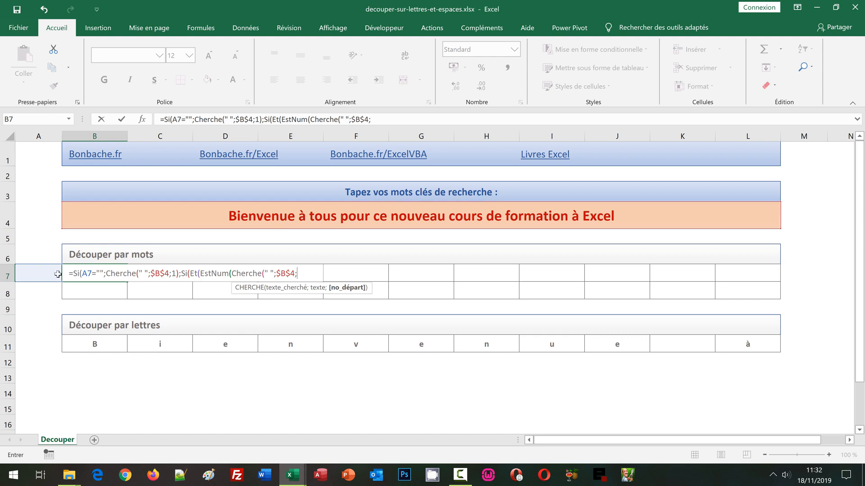
click(44, 272)
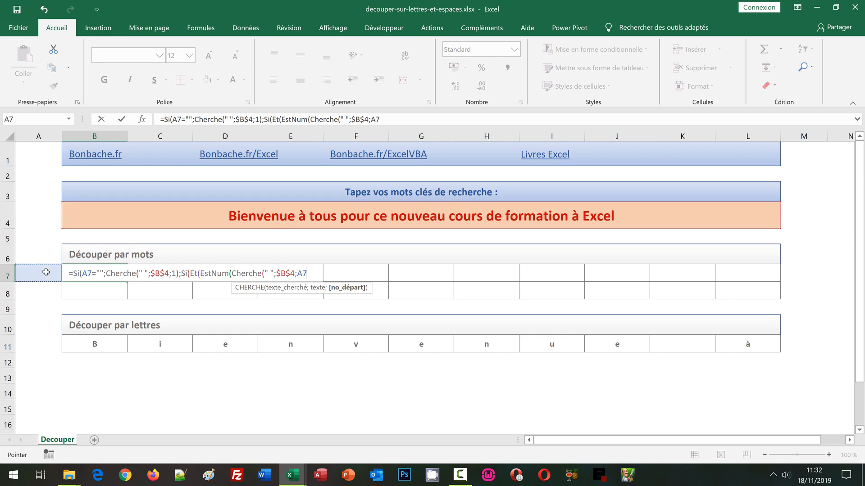
text(+1)
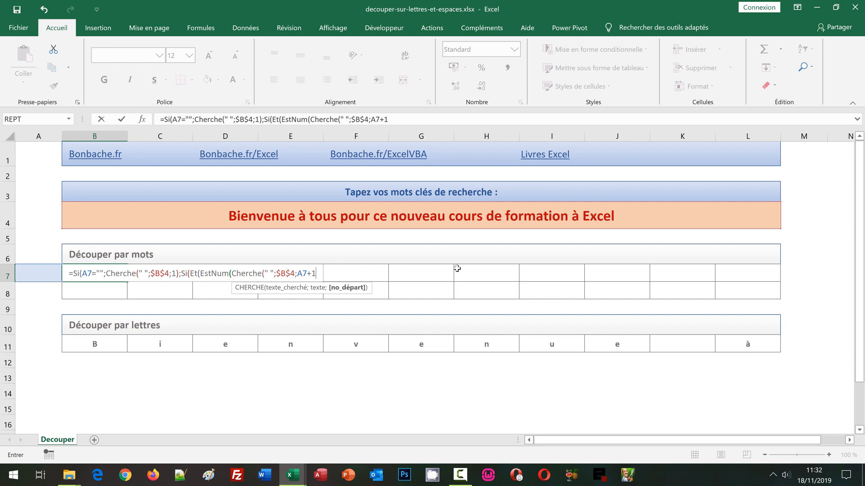
text())
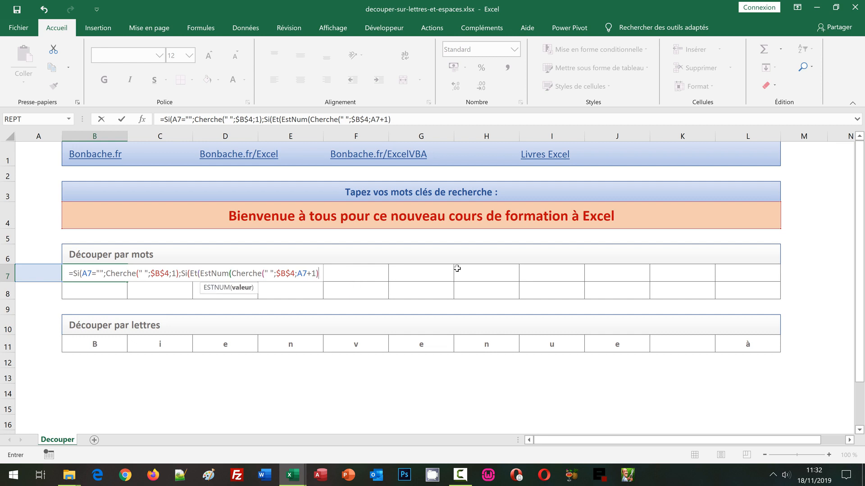
text())
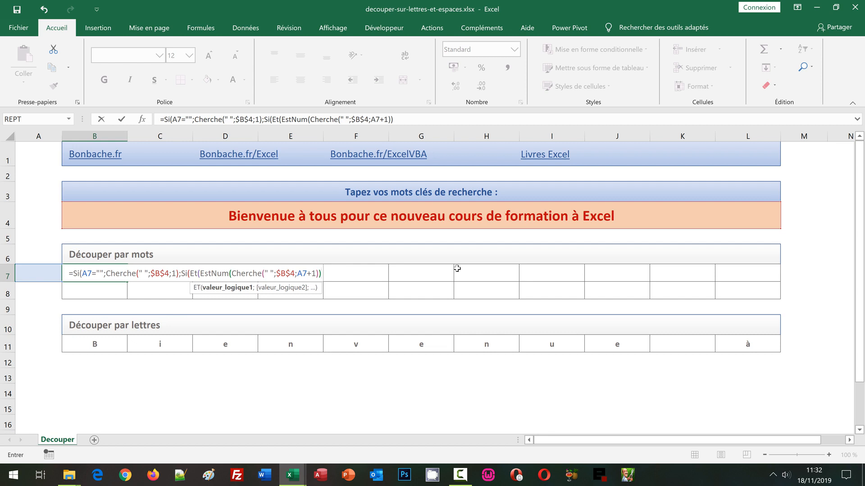
Add A7>0 as the second Et condition and complete the nested Si's logical test
text(;)
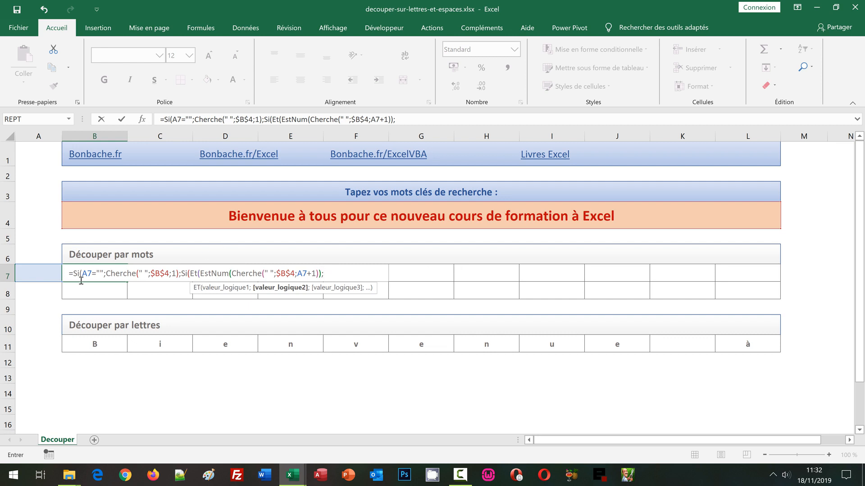
click(29, 276)
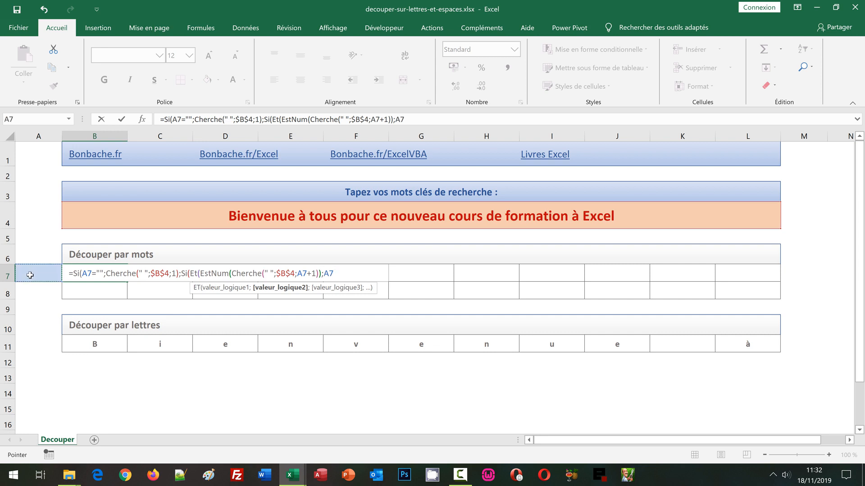
text(>0)
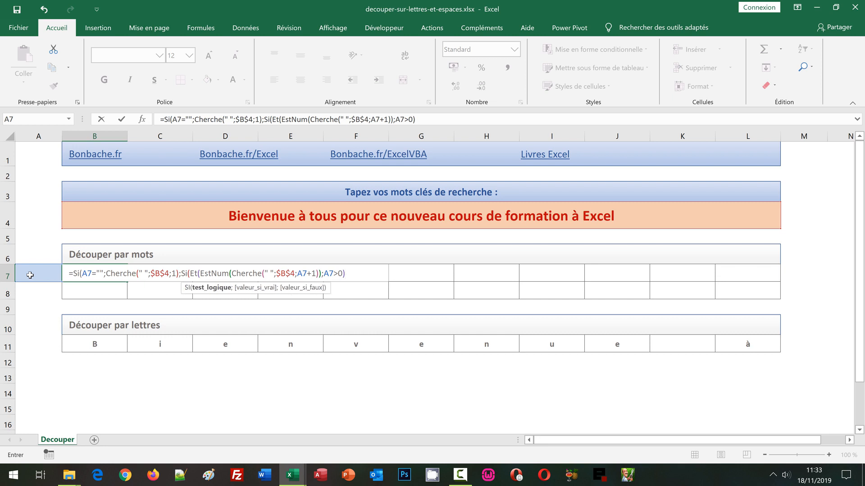
text(;)
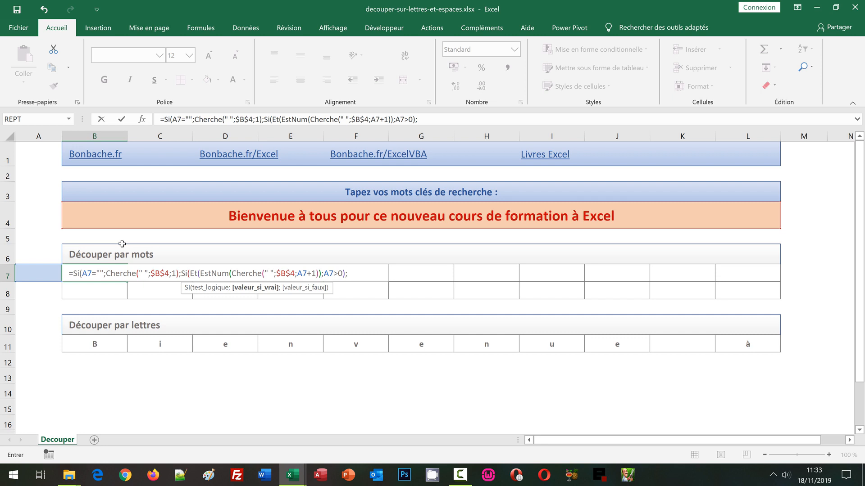
Reuse a copy of Cherche(" ";$B$4;A7+1) from the EstNum check as the nested Si's value if true
click(311, 120)
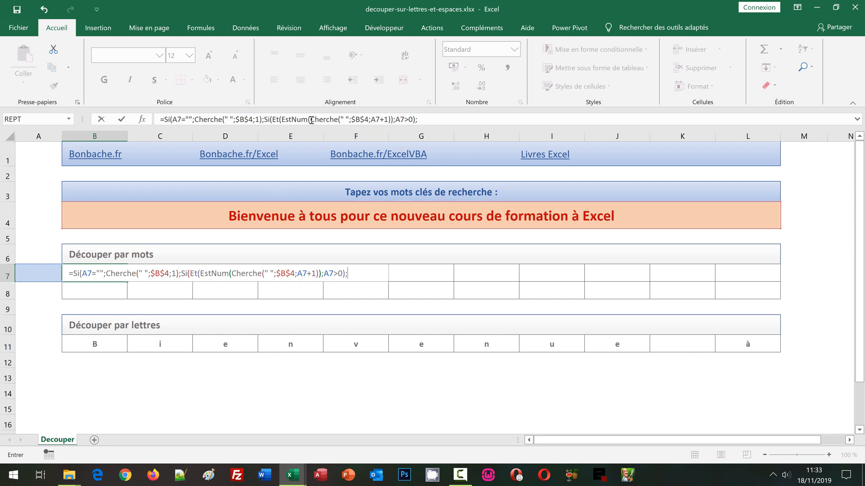
shift+click(390, 120)
key(ctrl+c)
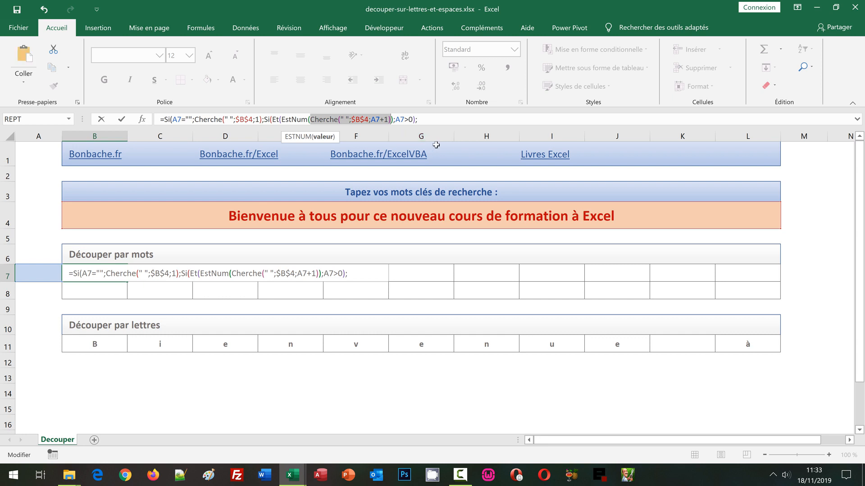
click(431, 118)
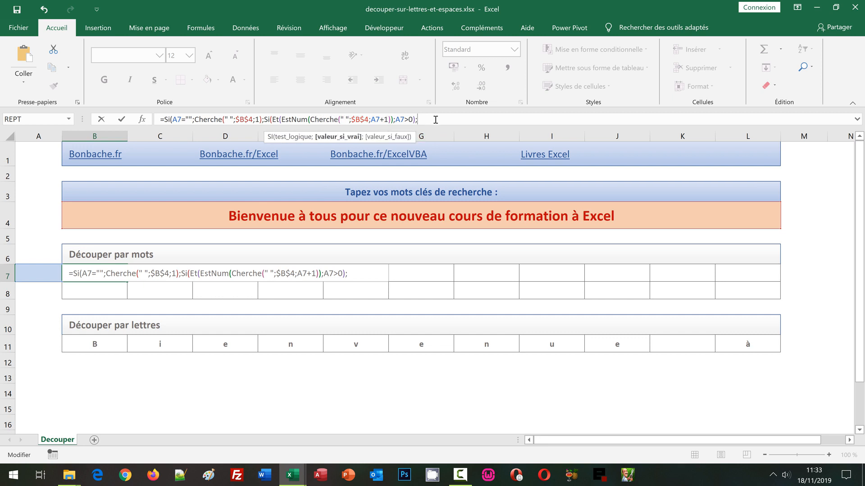
key(ctrl+v)
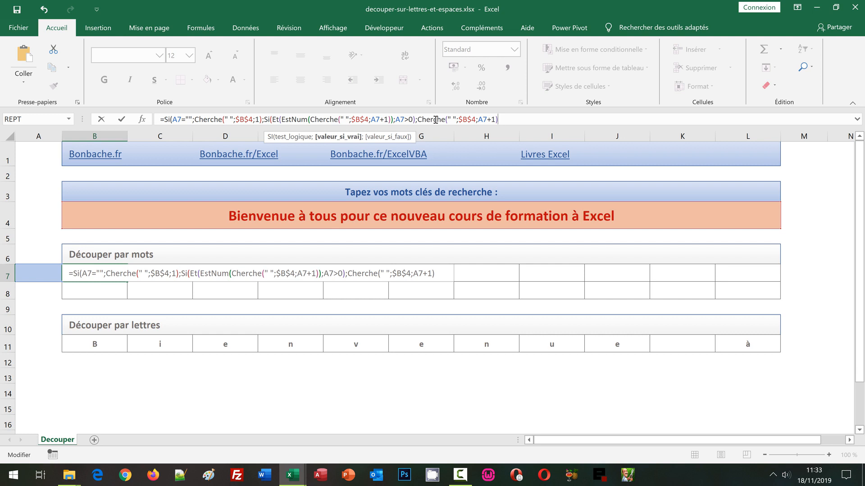
text(;)
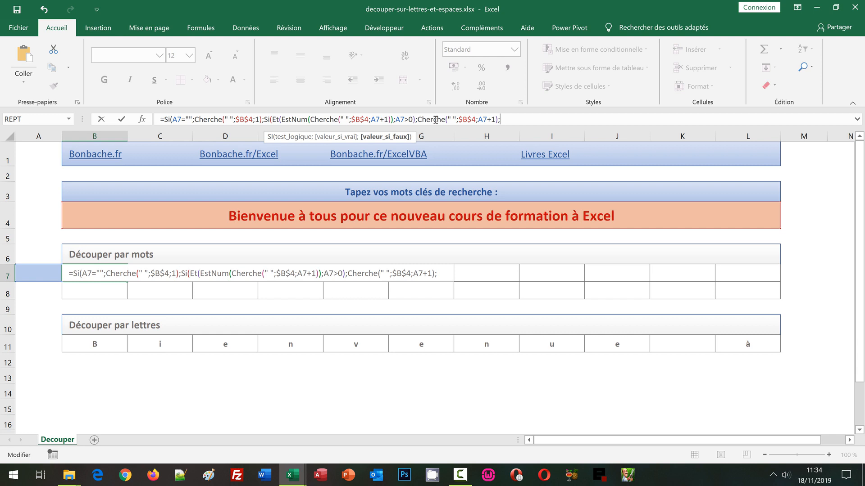
Complete the B7 formula with 0 as the nested Si's value if false and copy it across row 7 to L7
text(0)
text())
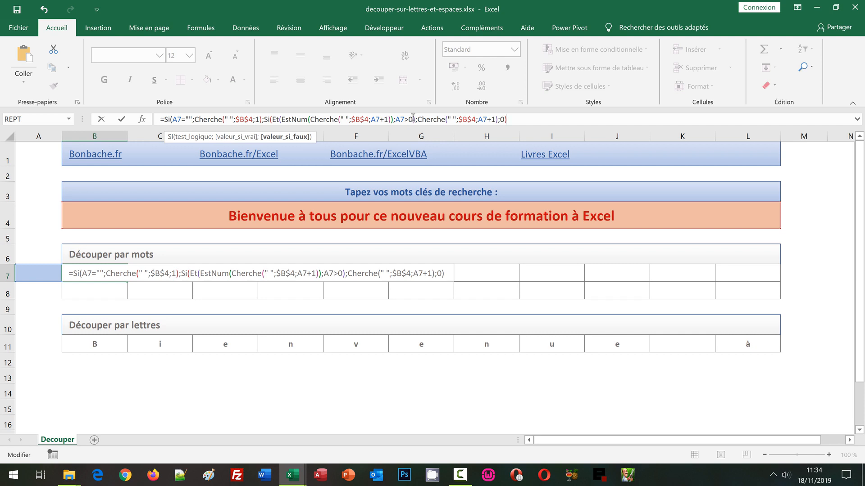
text())
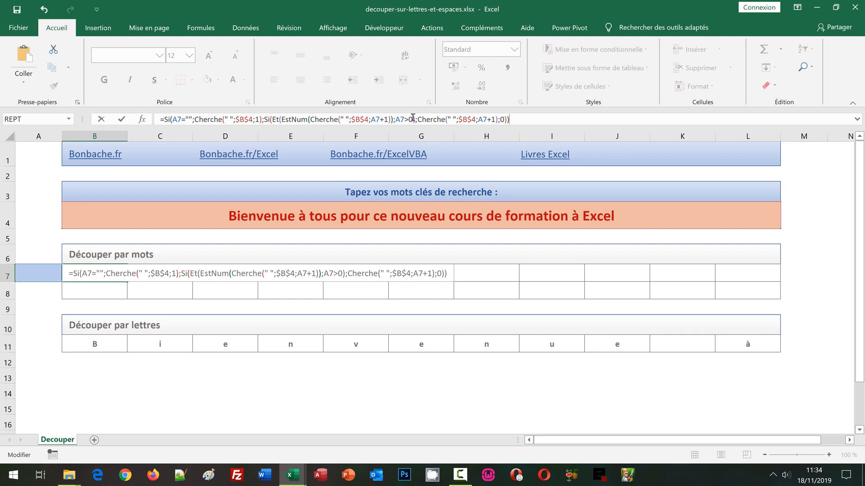
key(ctrl+Return)
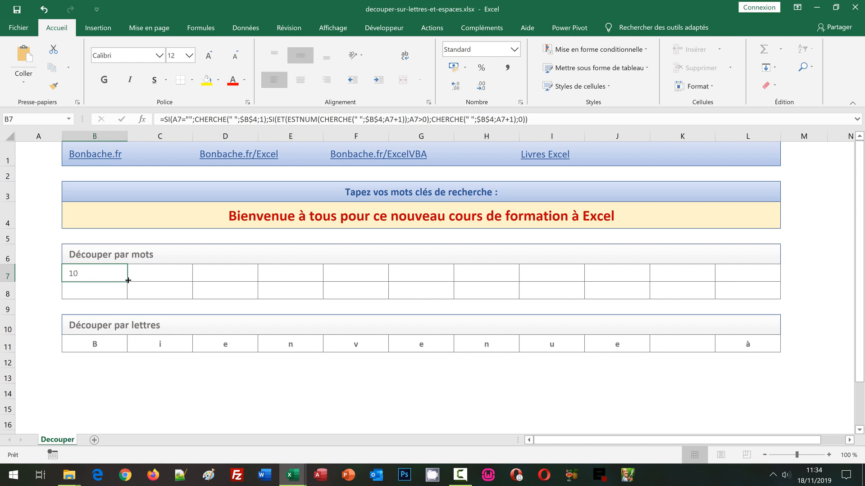
drag(127, 281, 767, 273)
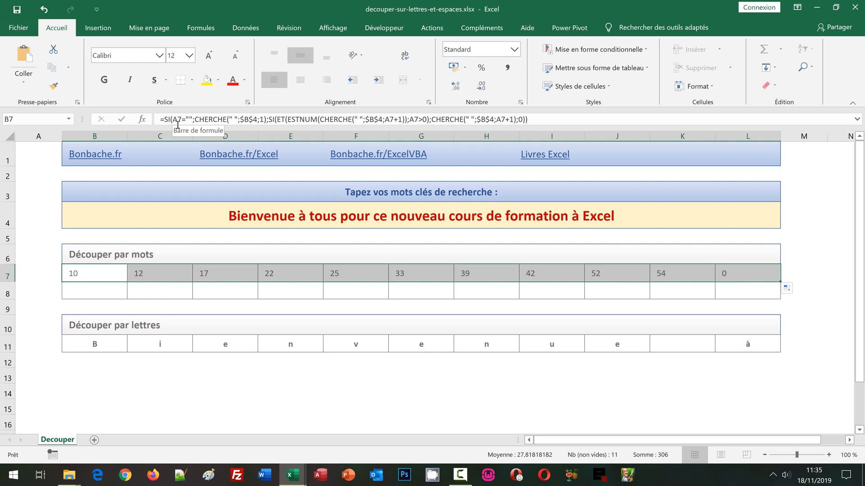
Start a formula in B8 with SiErreur containing a Si whose logical test is A8=""
click(92, 288)
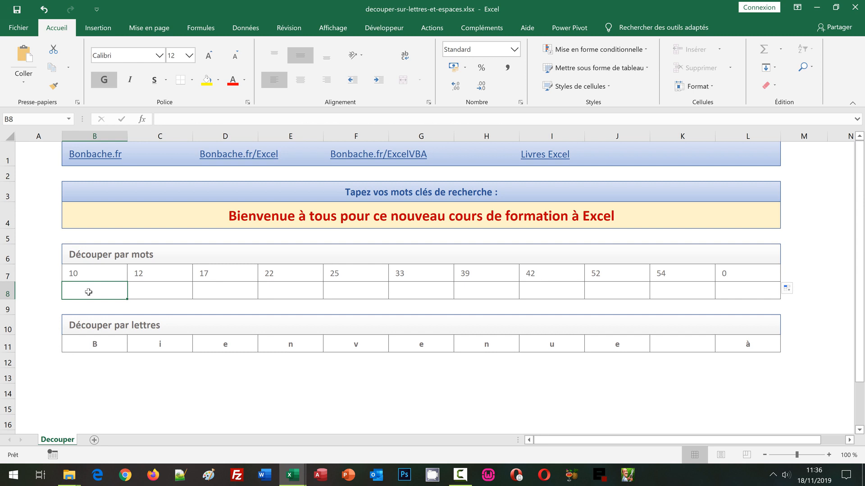
text(=)
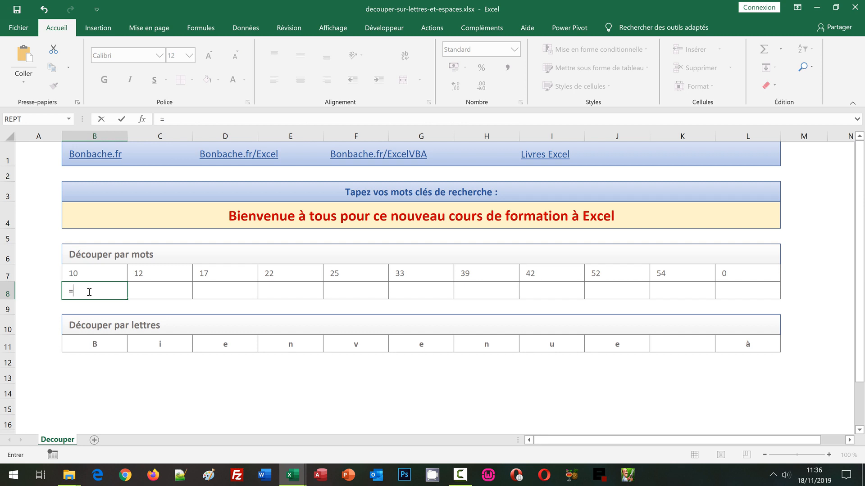
text(SiErr)
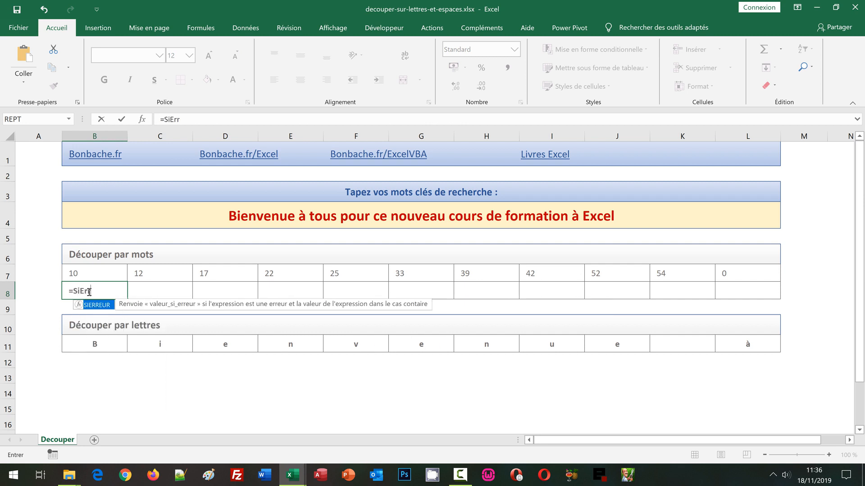
text(eur()
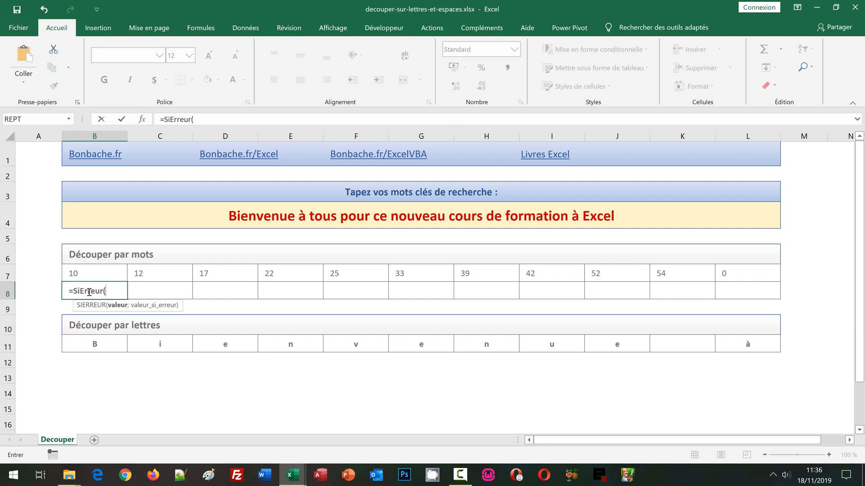
text(Si()
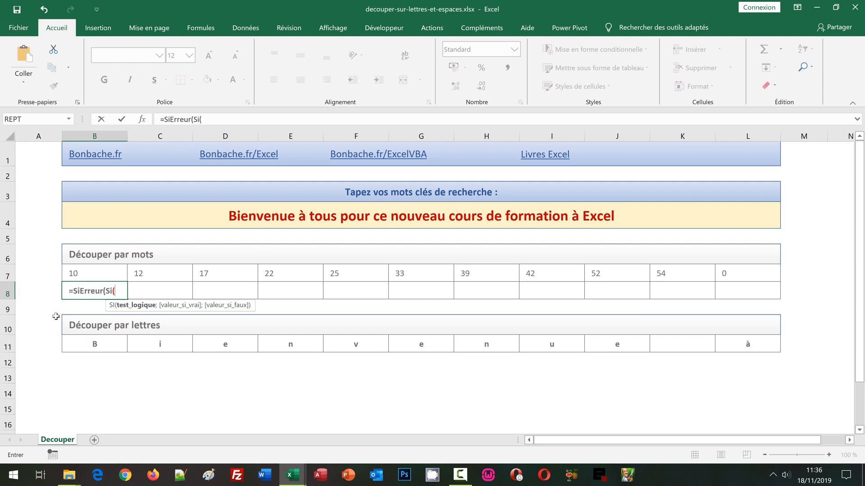
click(45, 292)
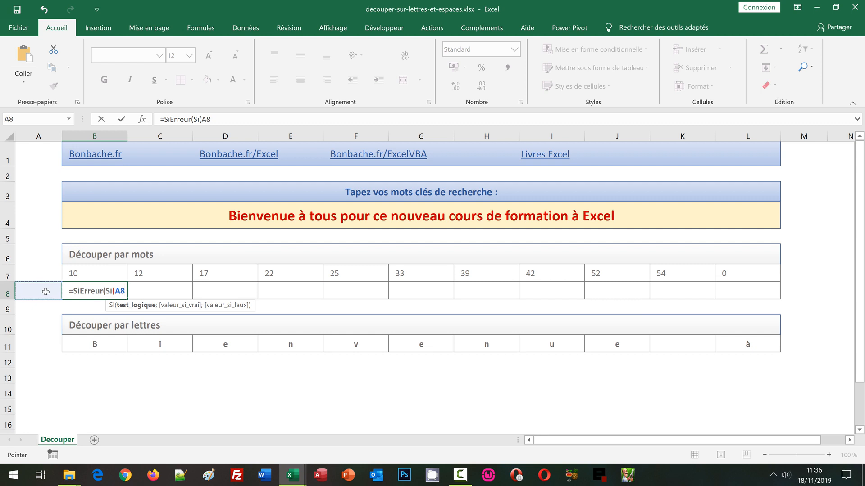
text(="")
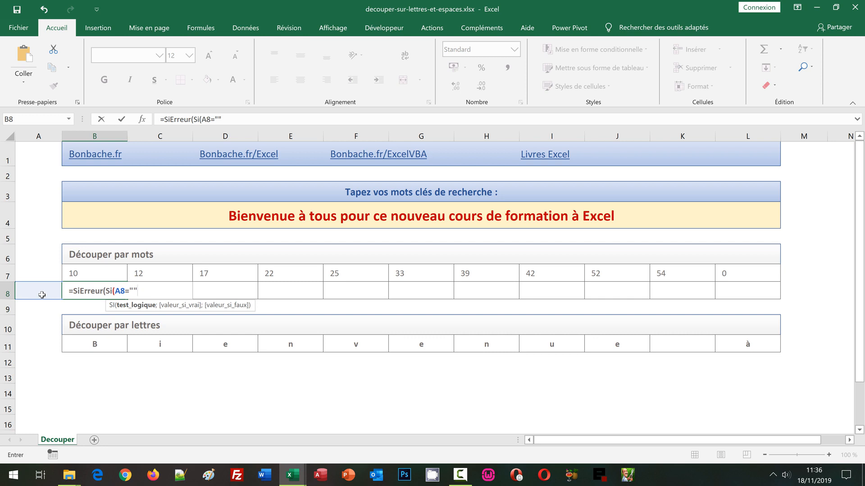
text(;)
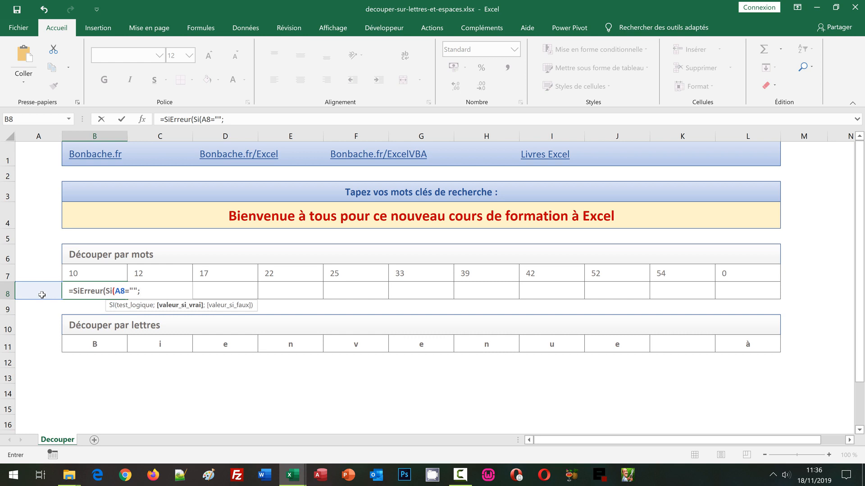
Add Stxt($B$4;1;B7) as the B8 Si's value if true to extract the first word
text(St)
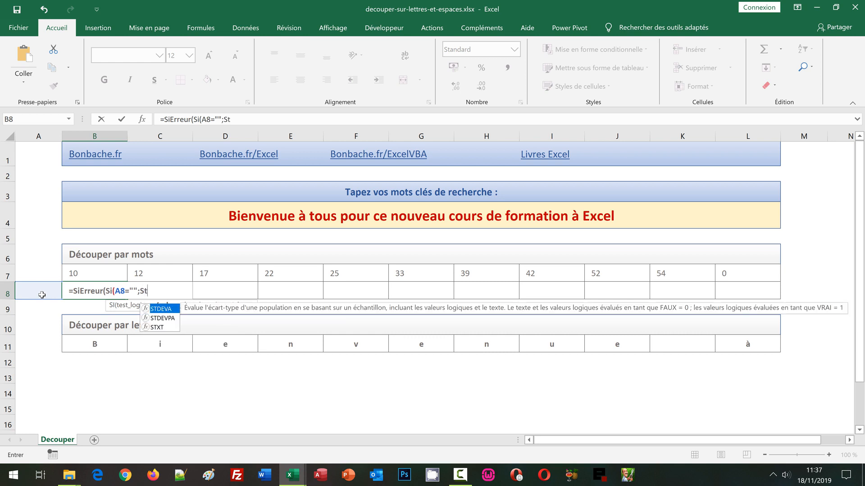
text(xt()
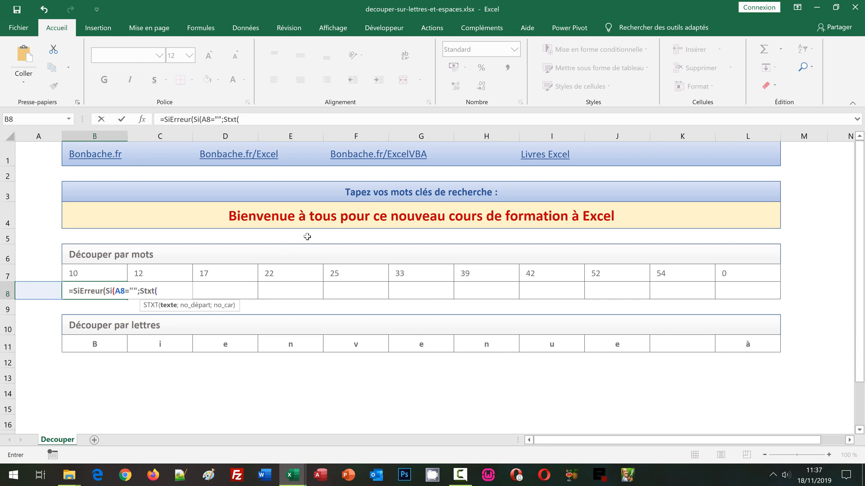
click(314, 213)
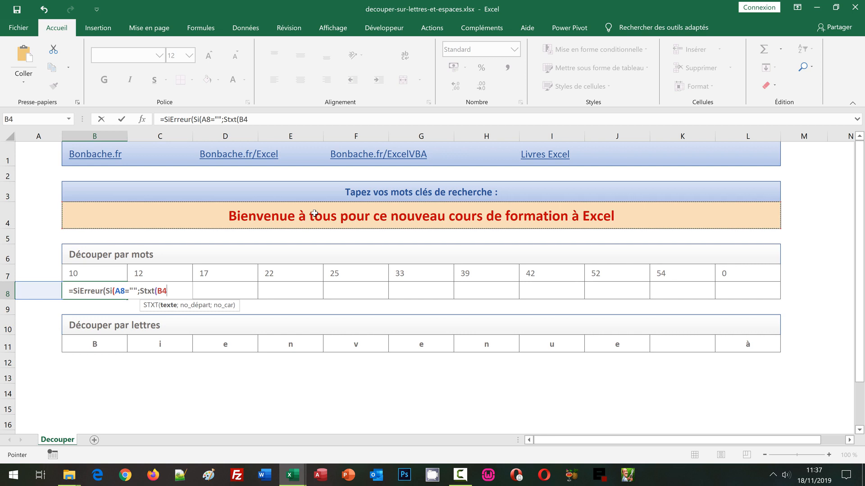
key(F4)
text(;1)
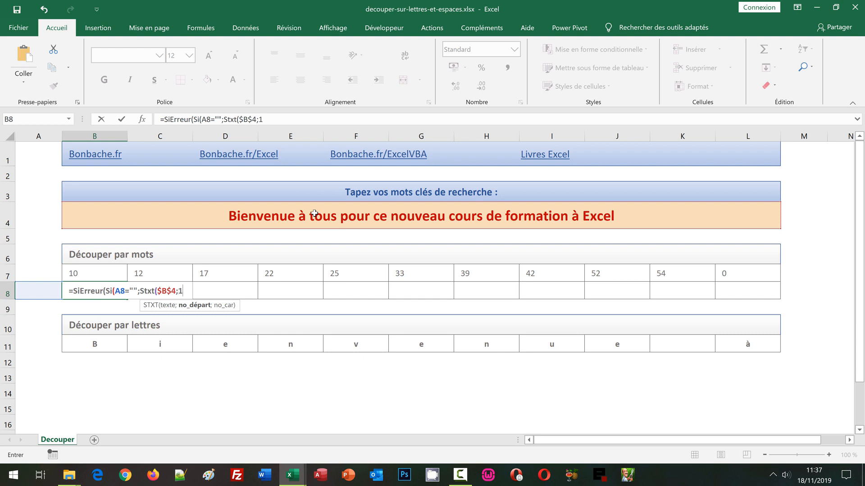
text(;)
click(80, 274)
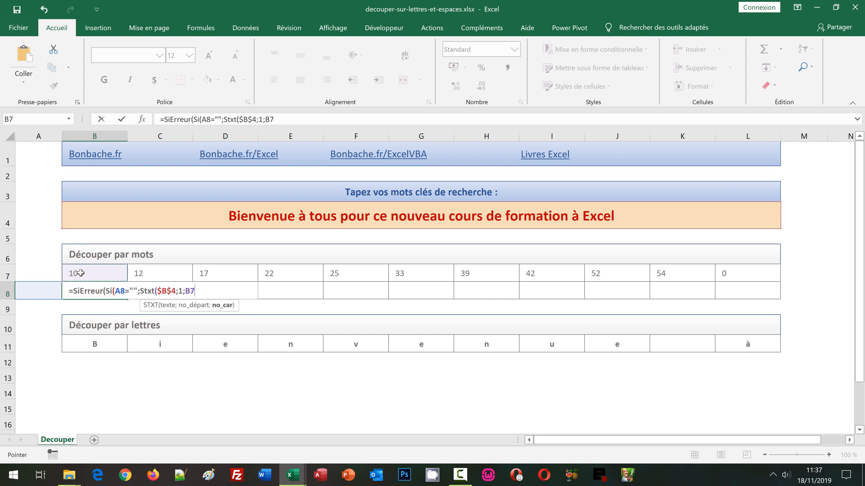
text())
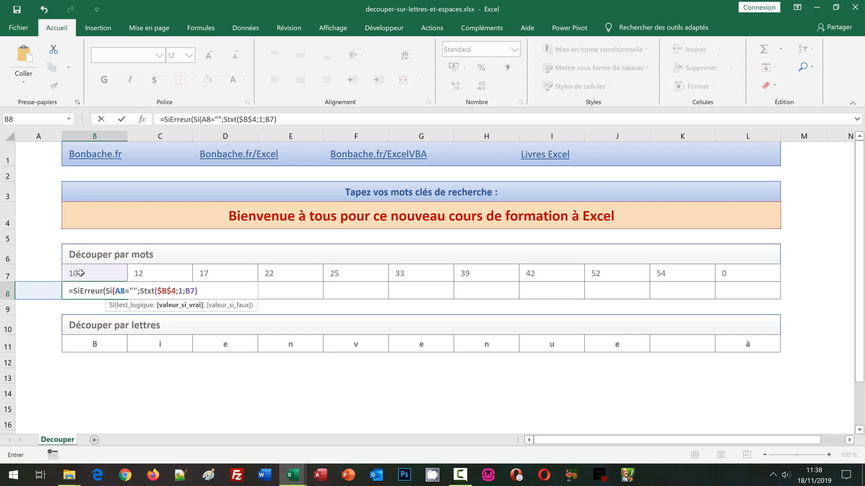
text(;)
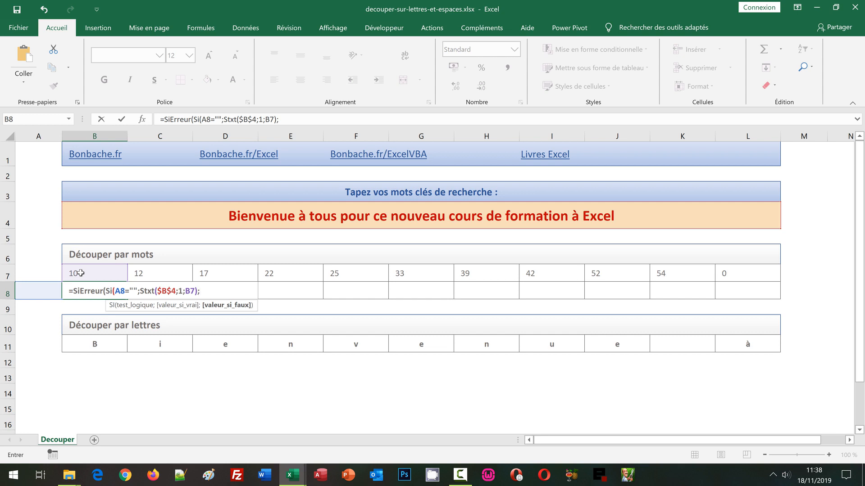
Open a nested Si as the value if false in B8, with B7=0 as its logical test
text(Si)
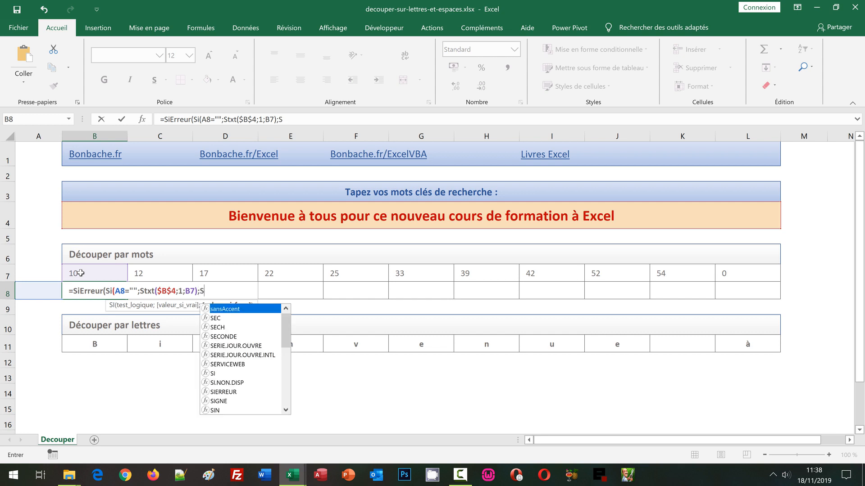
text(()
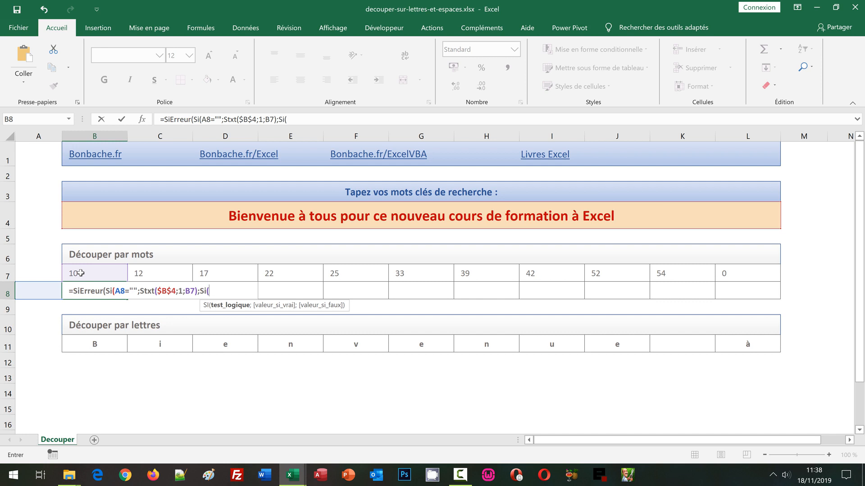
click(80, 273)
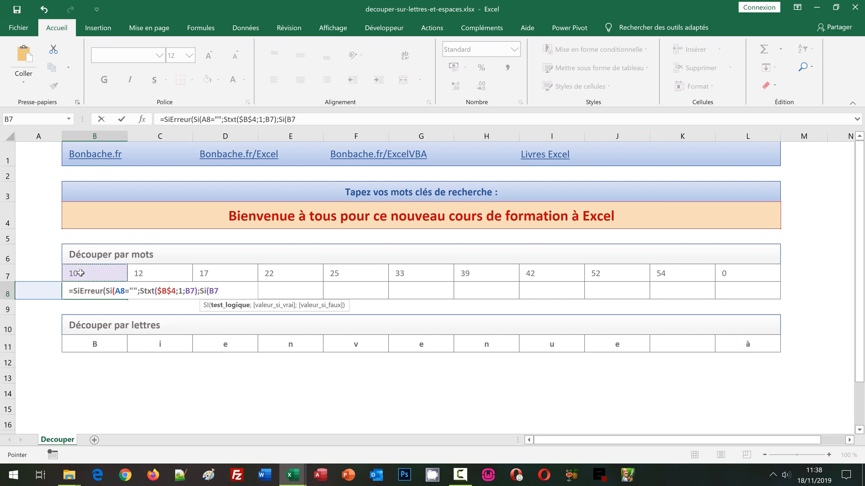
text(=0)
text(;)
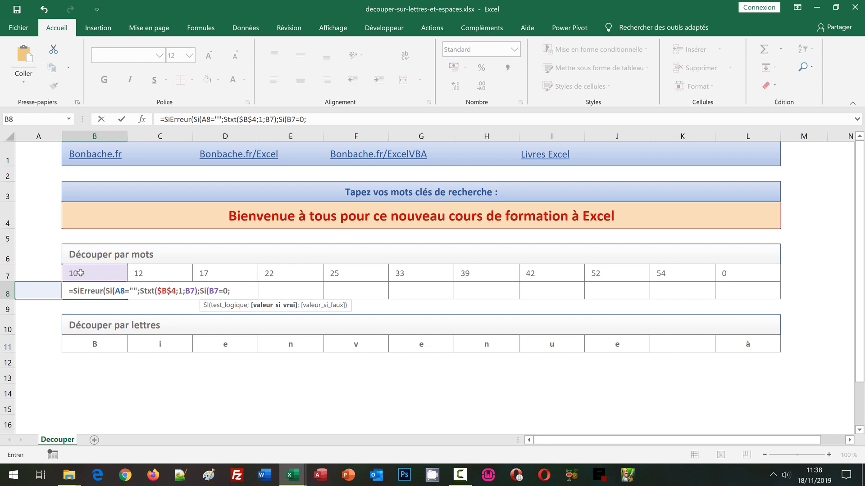
Add Stxt($B$4;A7;100) as the nested Si's value if true to extract the last word
text(Stxt)
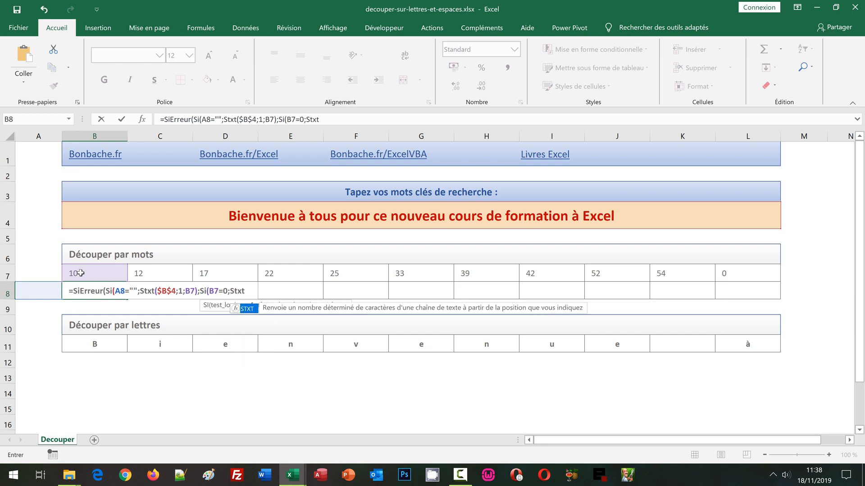
text(()
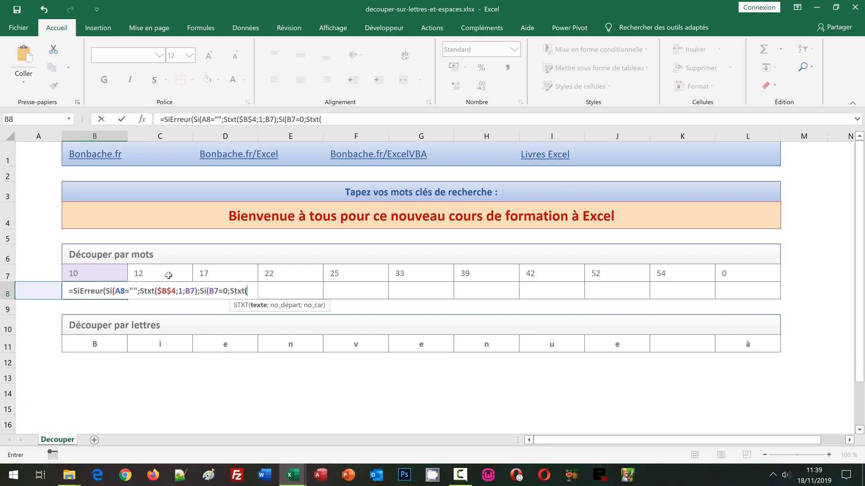
click(353, 213)
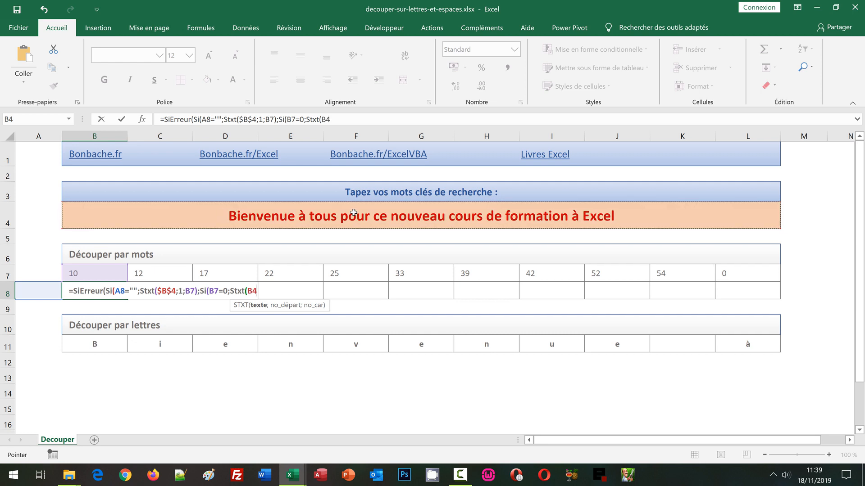
key(F4)
text(;)
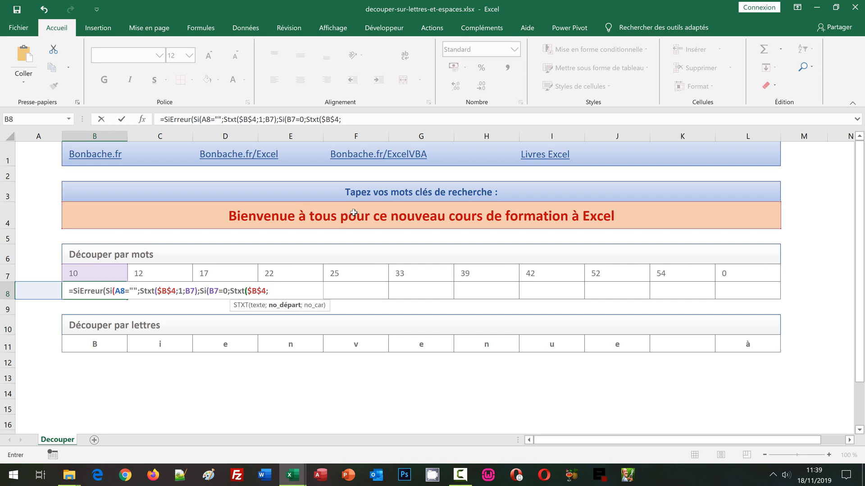
click(51, 271)
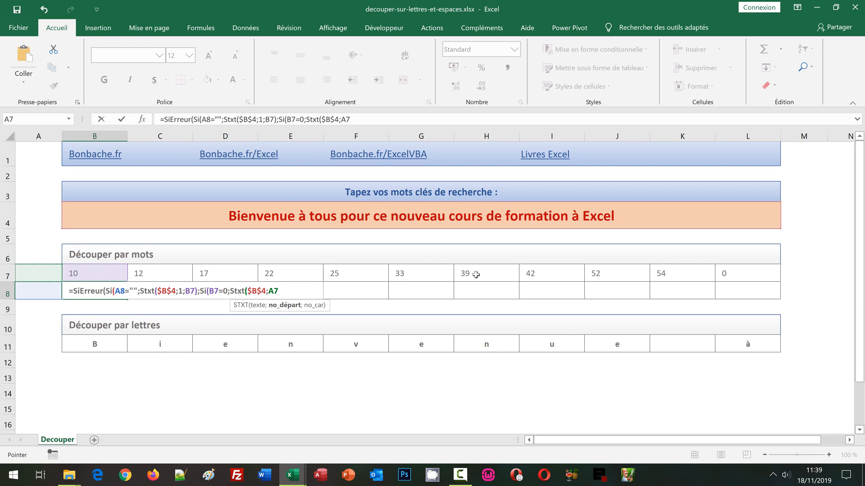
text(;)
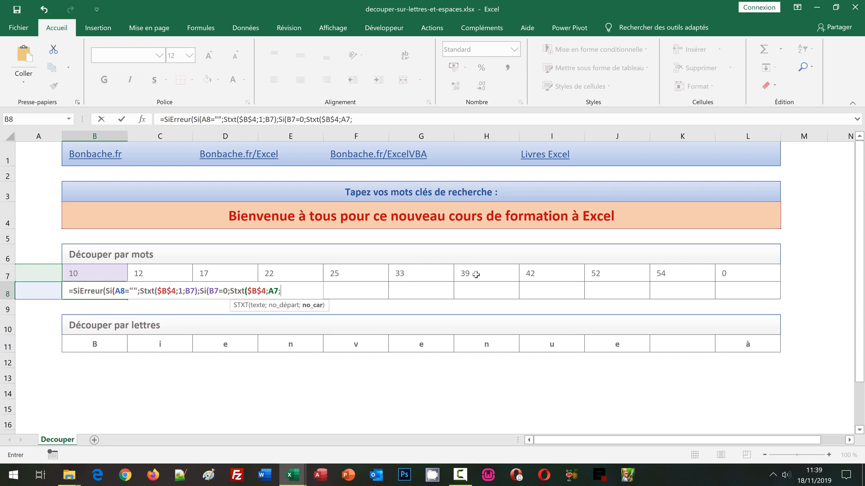
text(1000)
key(BackSpace)
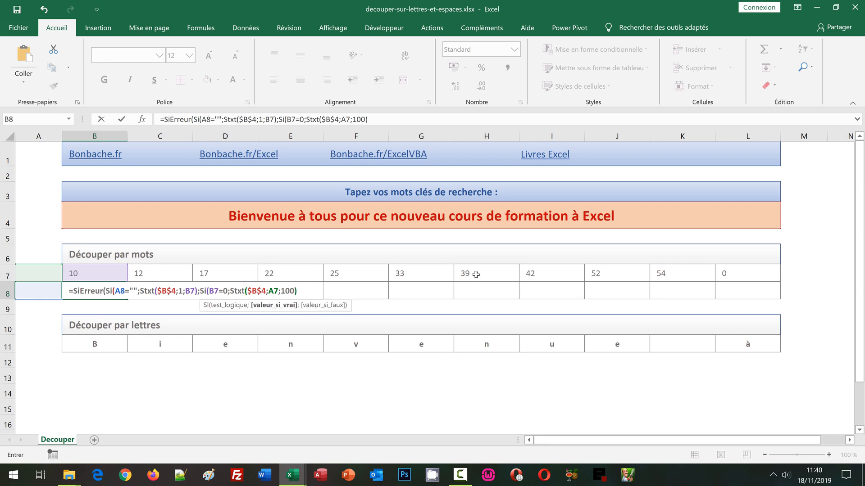
Start Stxt as the nested Si's value if false in B8, with $B$4 as the text and A7 as the start position
text(;)
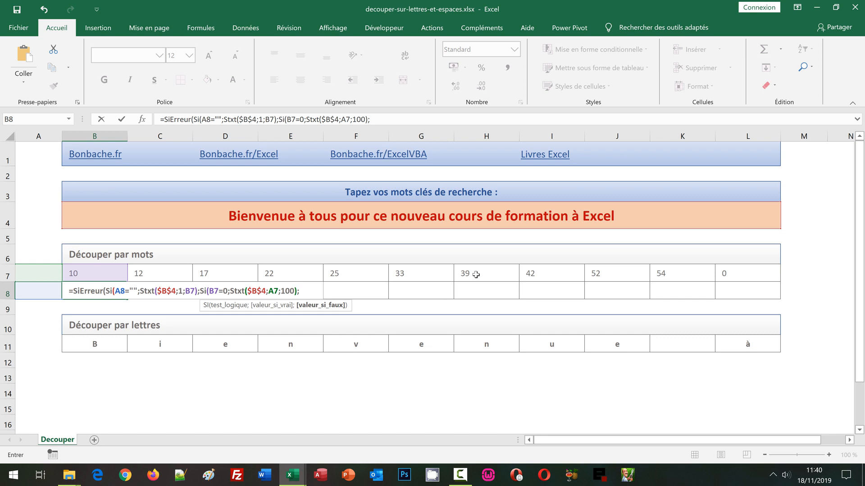
text(Stxt)
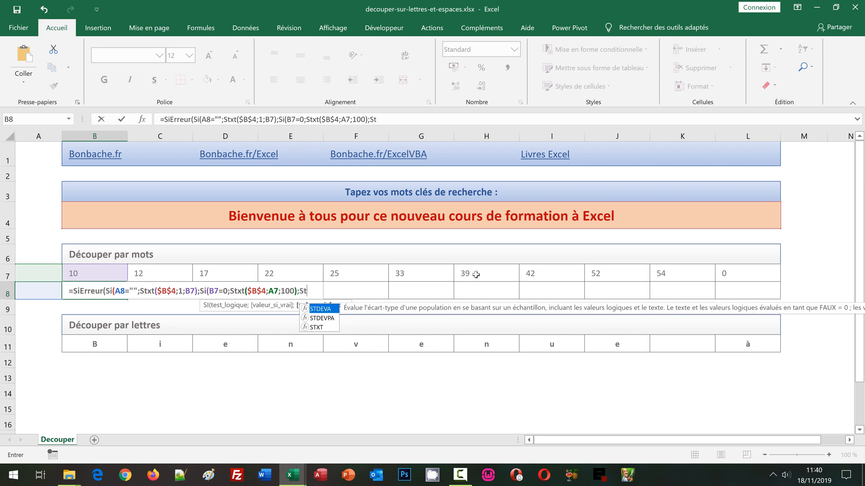
text(()
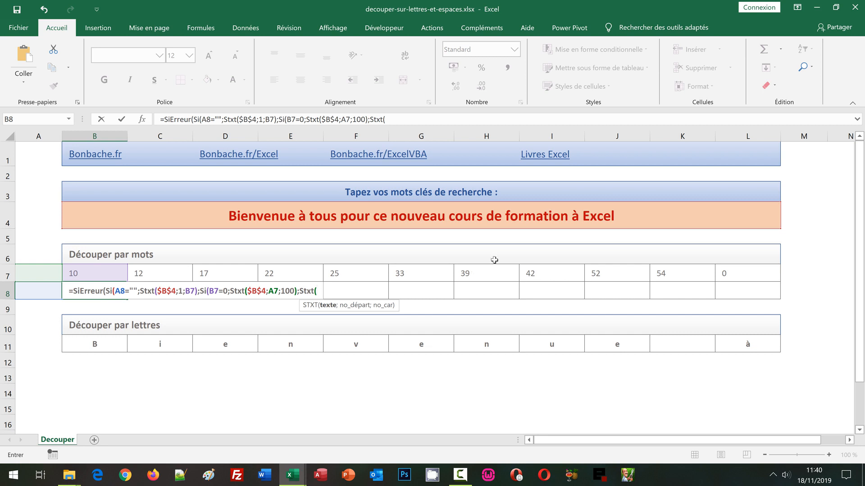
click(413, 219)
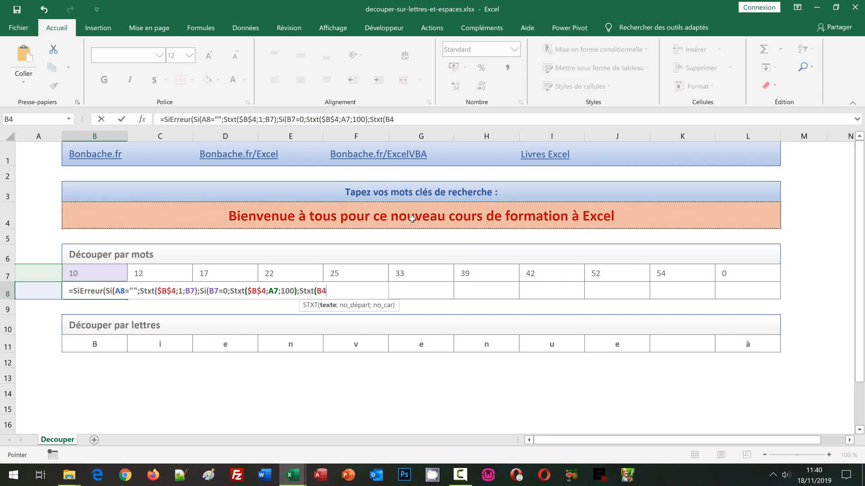
key(F4)
text(;)
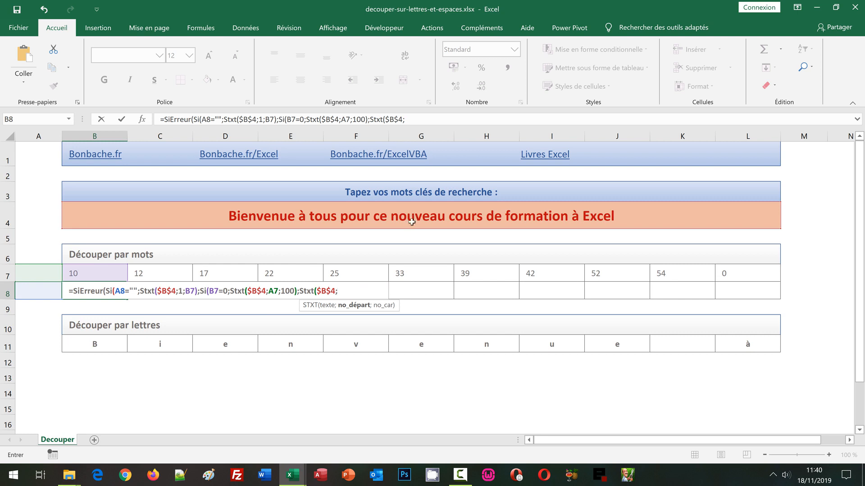
click(33, 273)
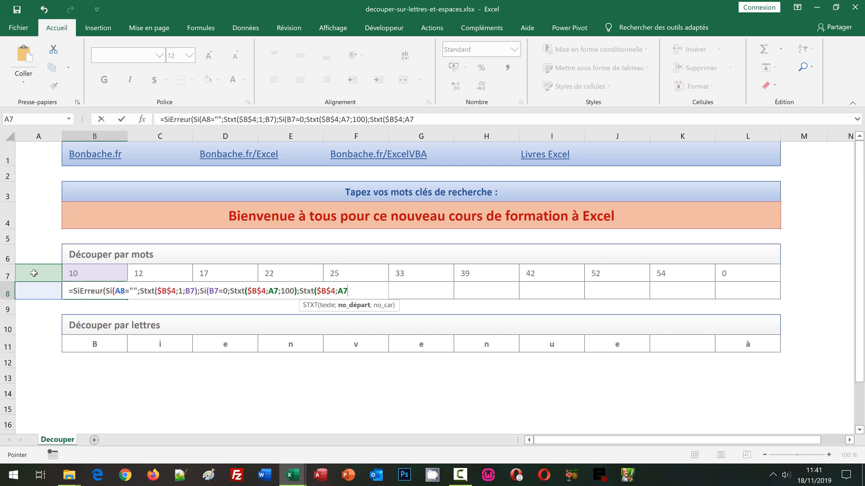
text(;)
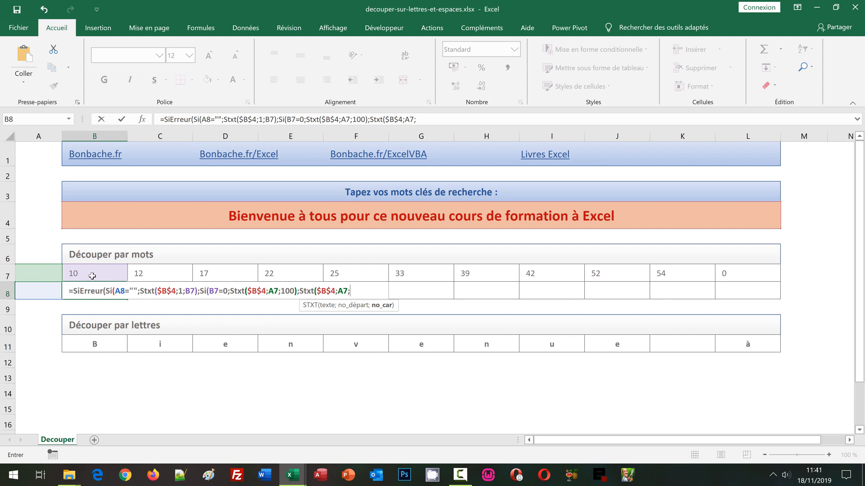
Set the last Stxt's character count to B7-A7 and close both Si functions in the B8 formula
click(90, 273)
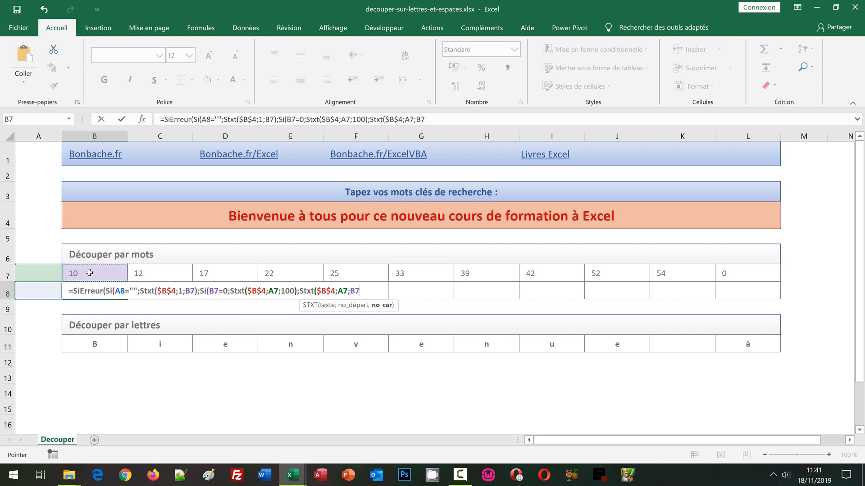
text(-)
click(47, 271)
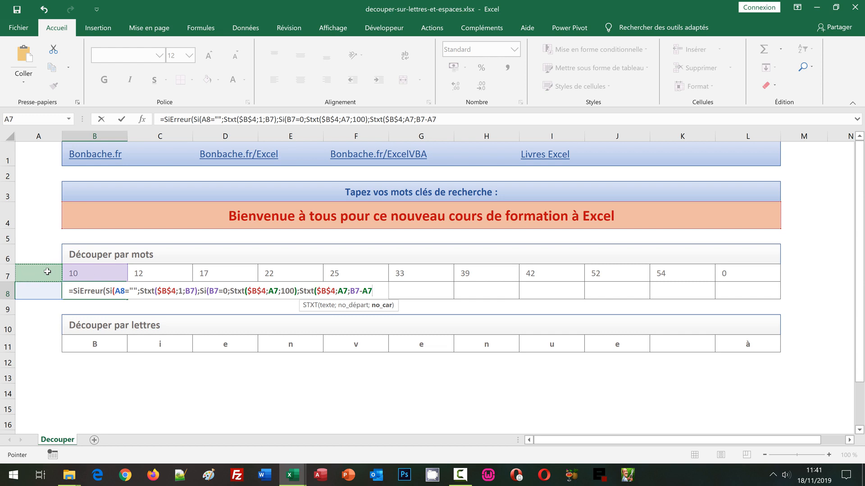
text())
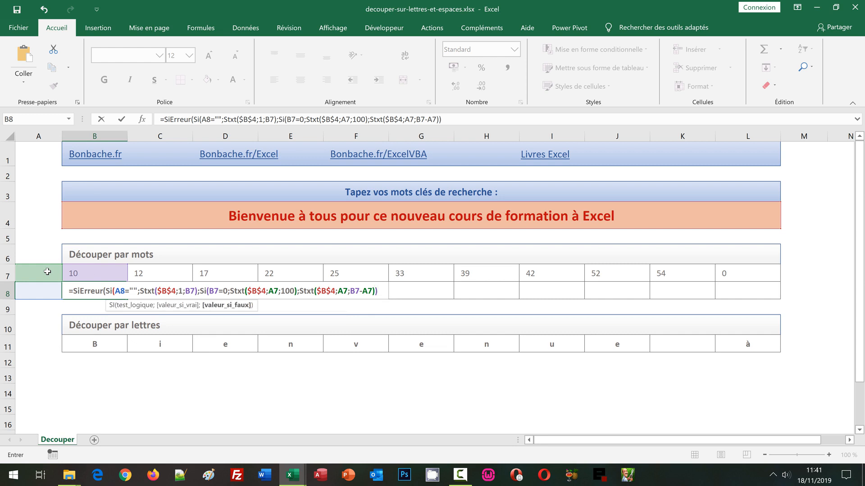
text())
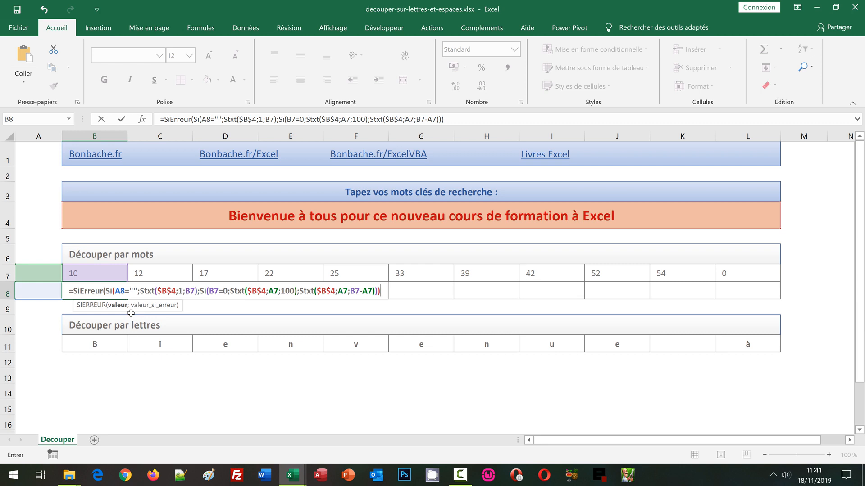
Finish the B8 SiErreur formula with "" as the error value and copy it across row 8 to L8
text(;"")
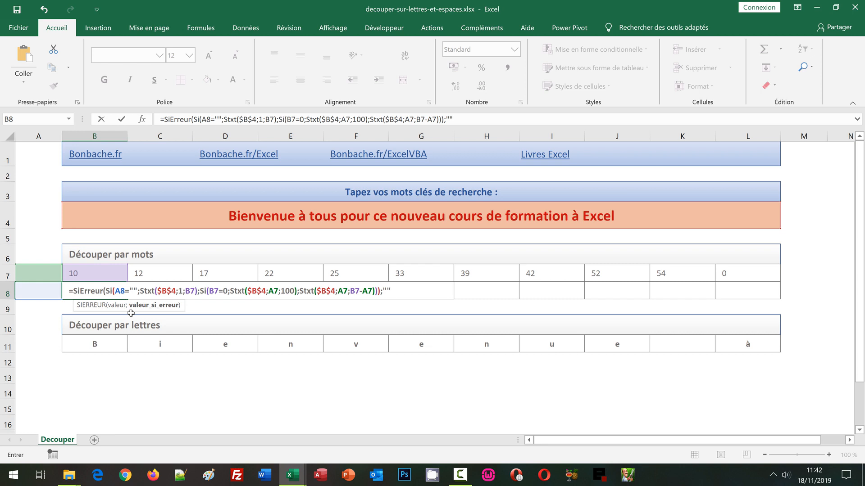
text())
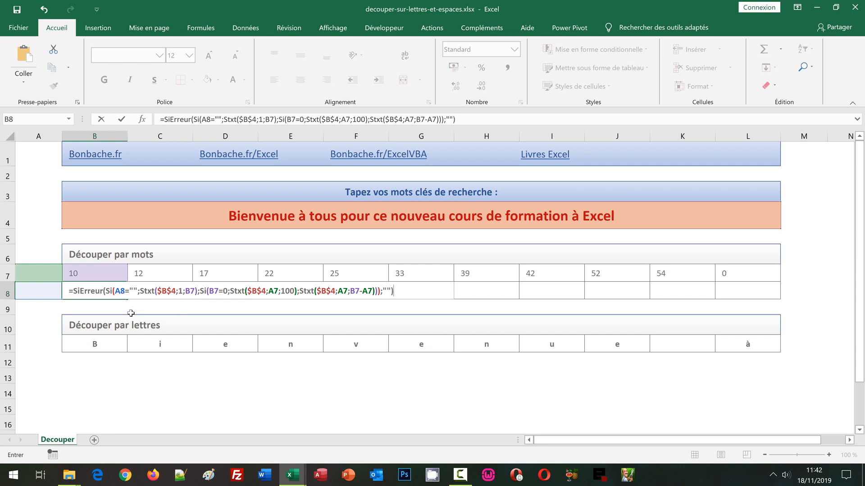
key(ctrl+Return)
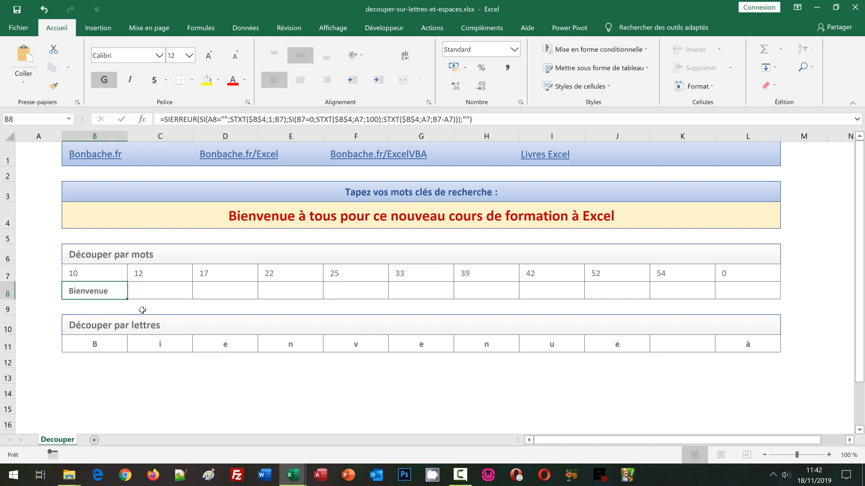
drag(127, 299, 763, 296)
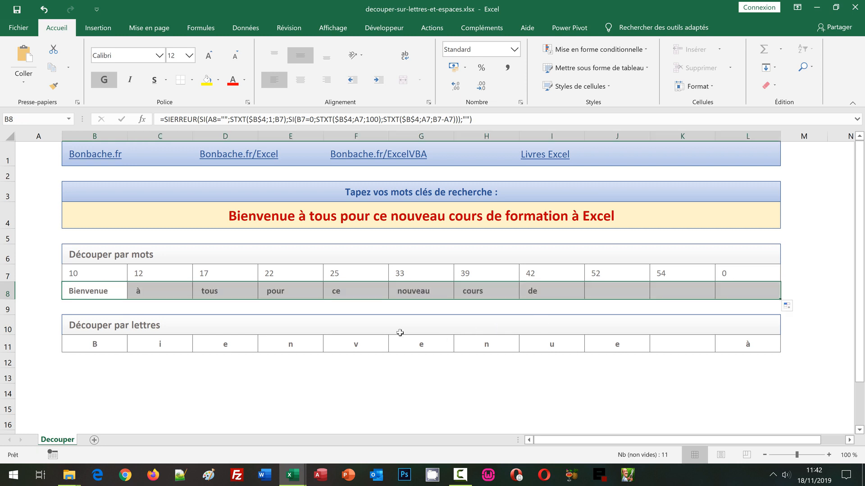
click(278, 319)
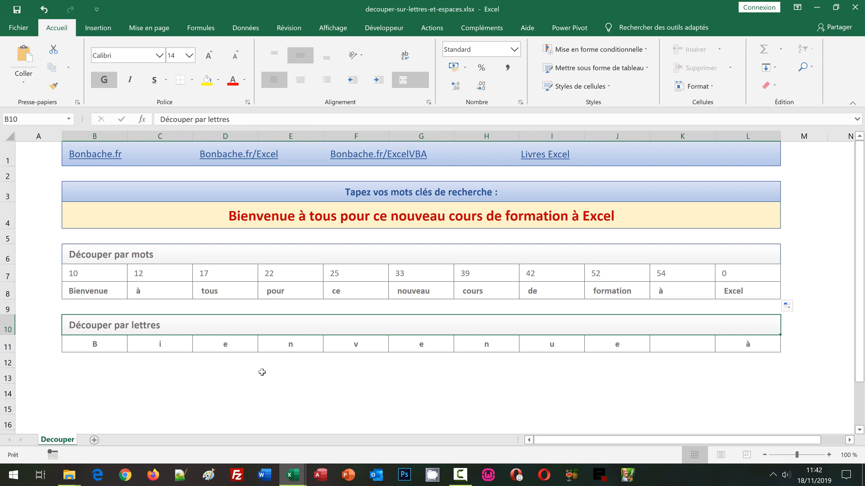
Replace the phrase in B4 with "Bonjour et Bienvenue" to test the word and letter splitting
click(291, 216)
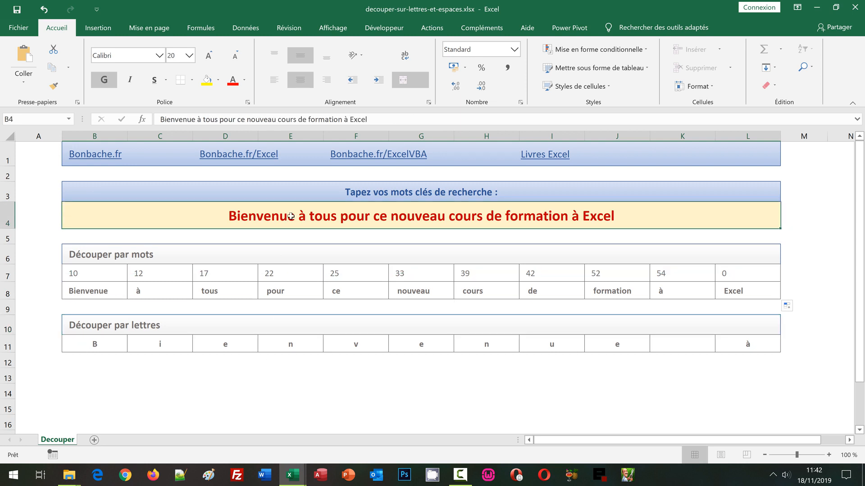
text(Bonjour et )
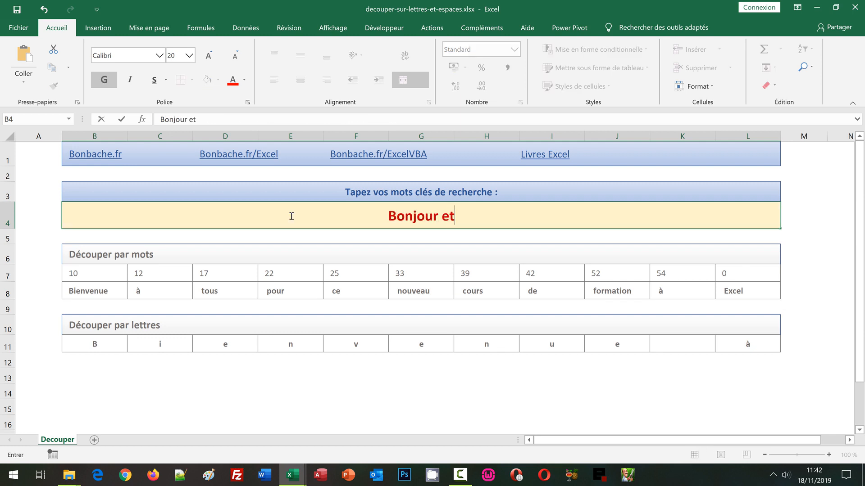
text(Bienvenue)
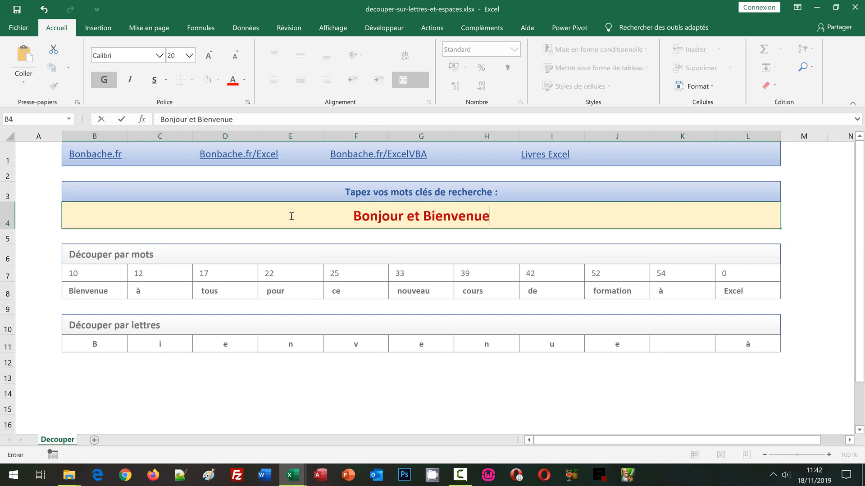
key(Return)
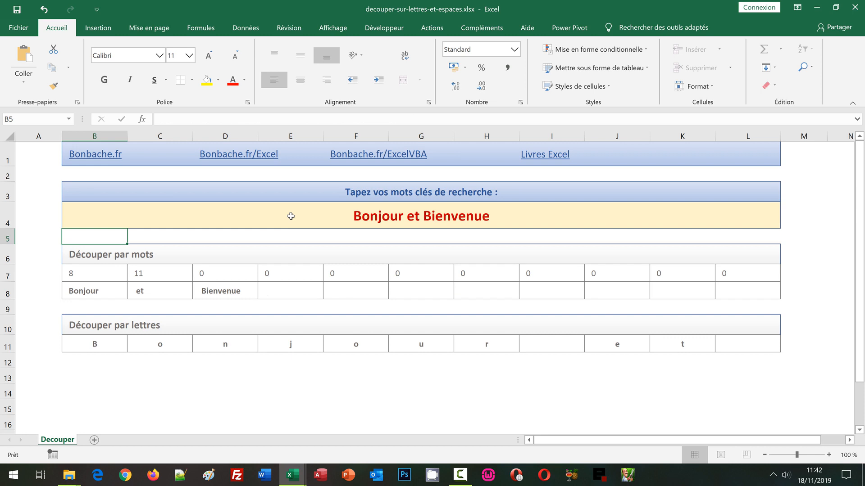